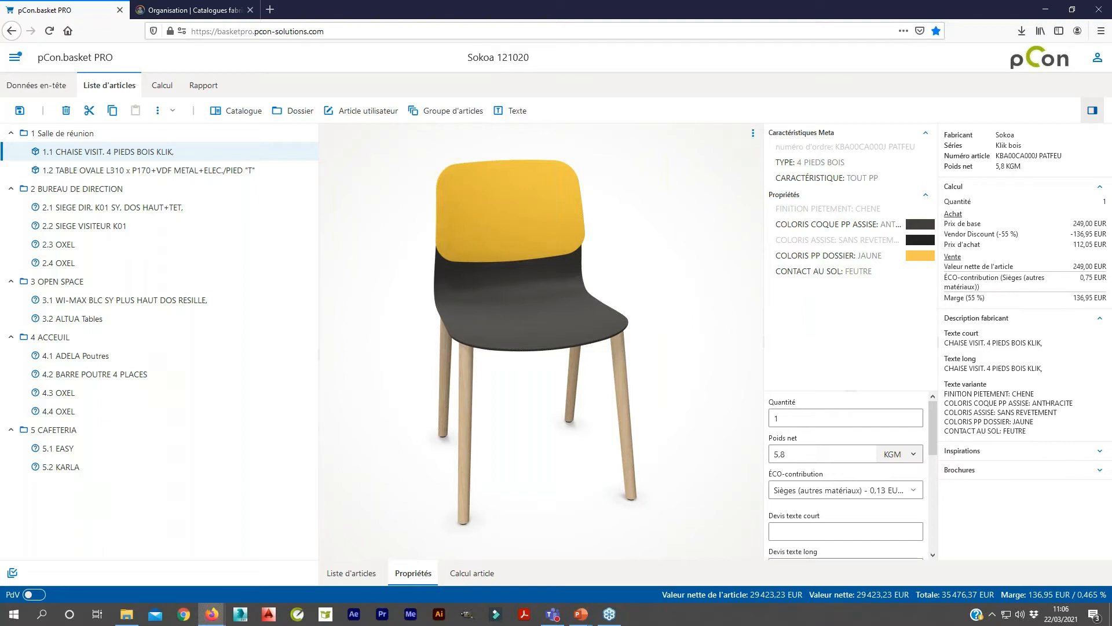
# Step: Configure the 1.1 Klik chair with the AVANT ET ARRIÈRE TAPISSÉE characteristic and the XTREV.094 seat colour
pyautogui.moveTo(551, 375)
pyautogui.mouseDown()
pyautogui.moveTo(618, 359)
pyautogui.moveTo(588, 373)
pyautogui.moveTo(454, 363)
pyautogui.moveTo(572, 369)
pyautogui.mouseUp()
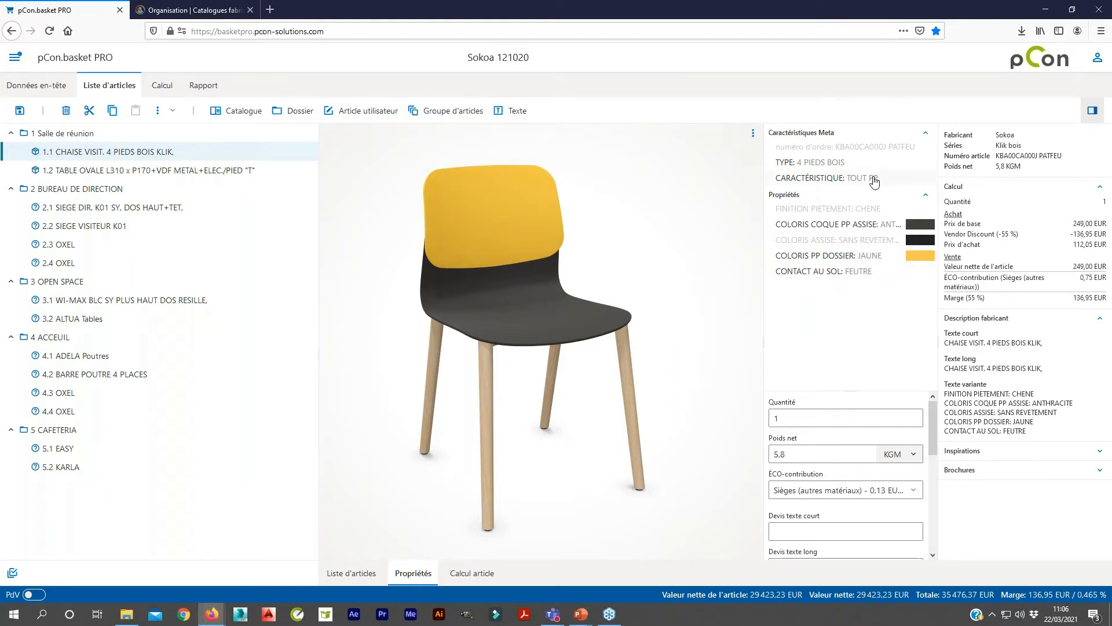
pyautogui.click(814, 177)
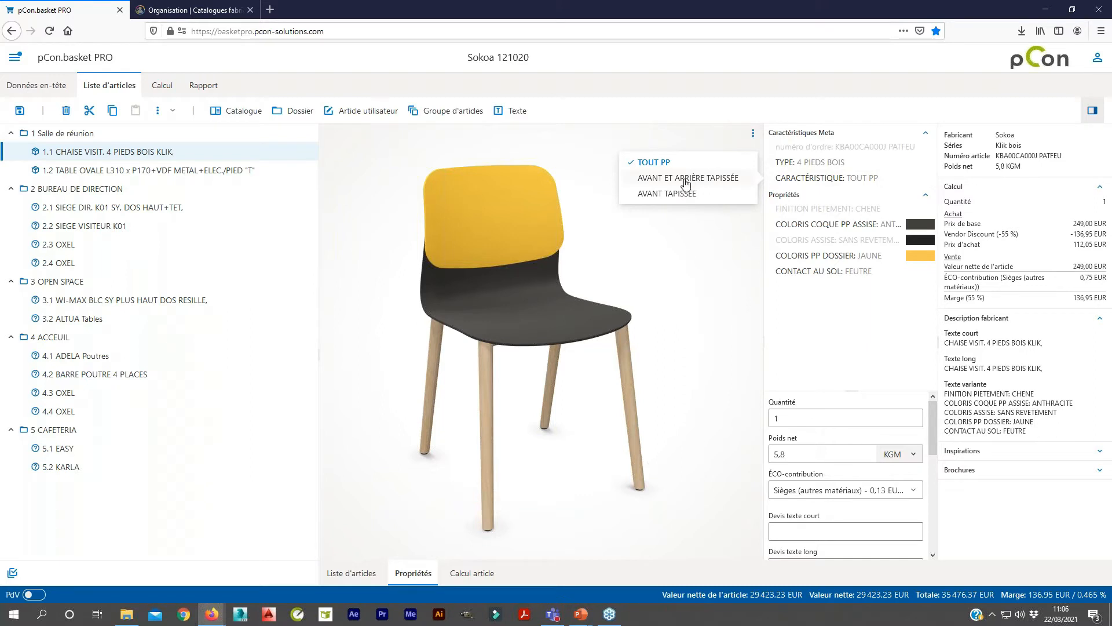
pyautogui.click(686, 178)
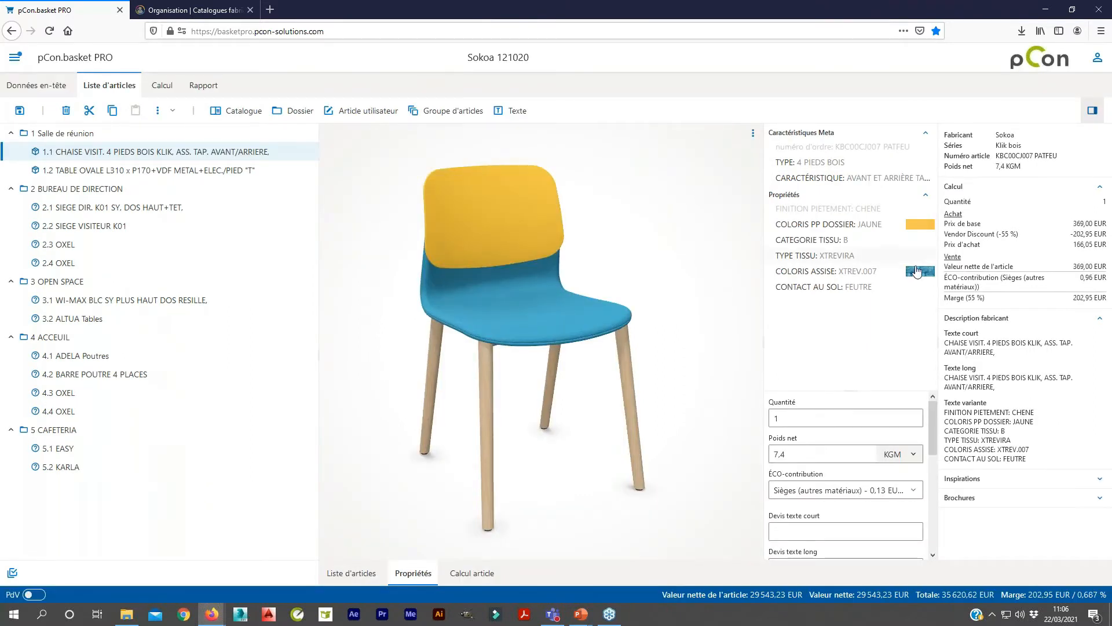
pyautogui.click(840, 271)
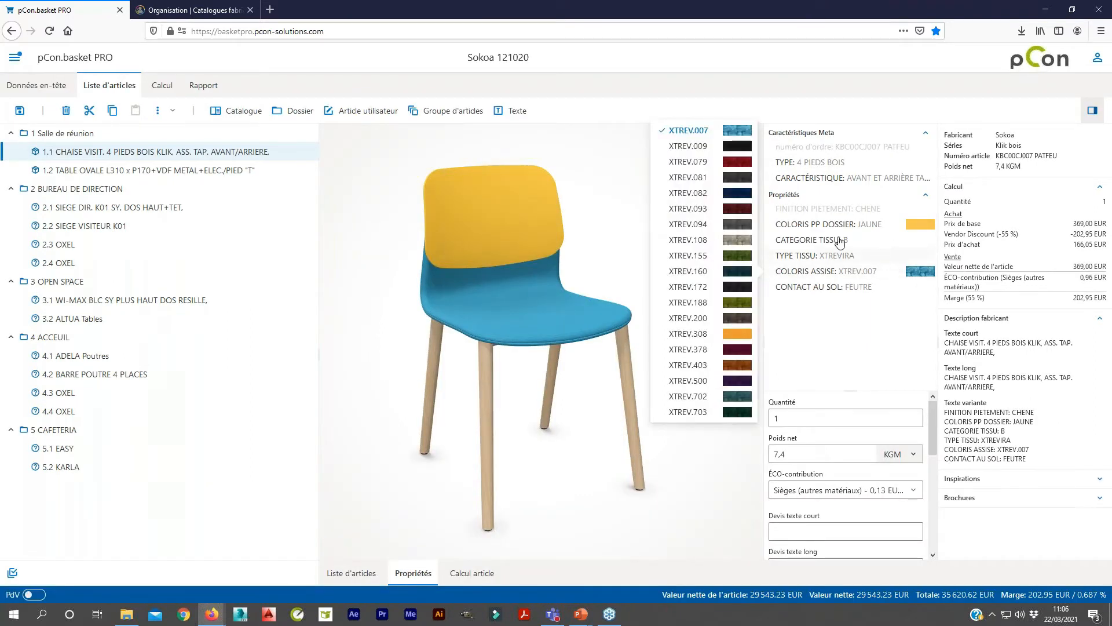
pyautogui.click(737, 240)
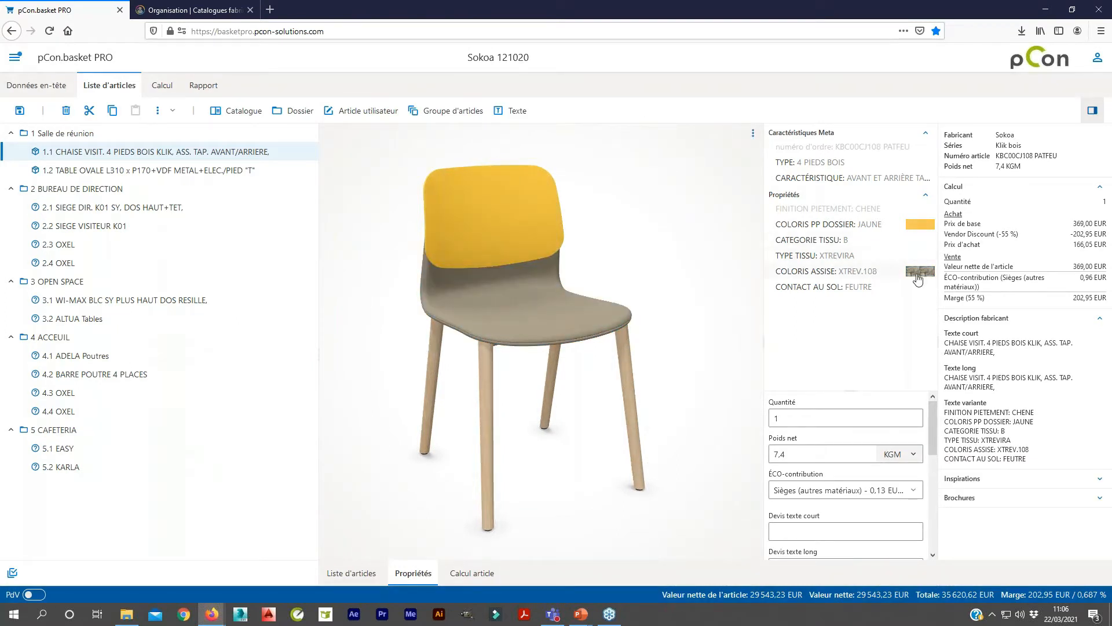
pyautogui.click(897, 268)
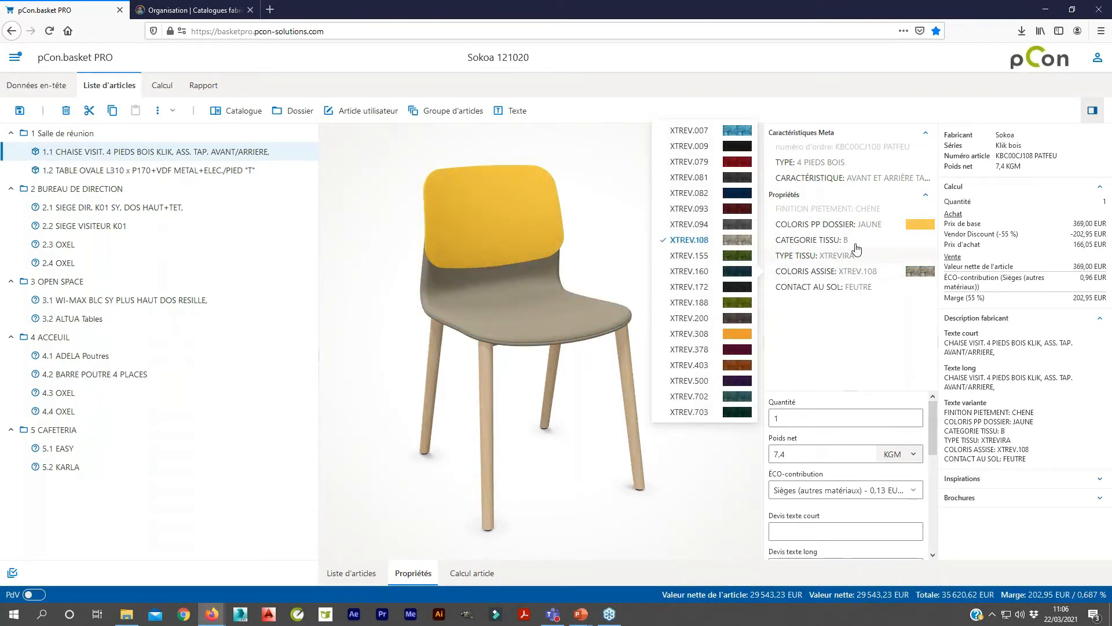
pyautogui.click(738, 226)
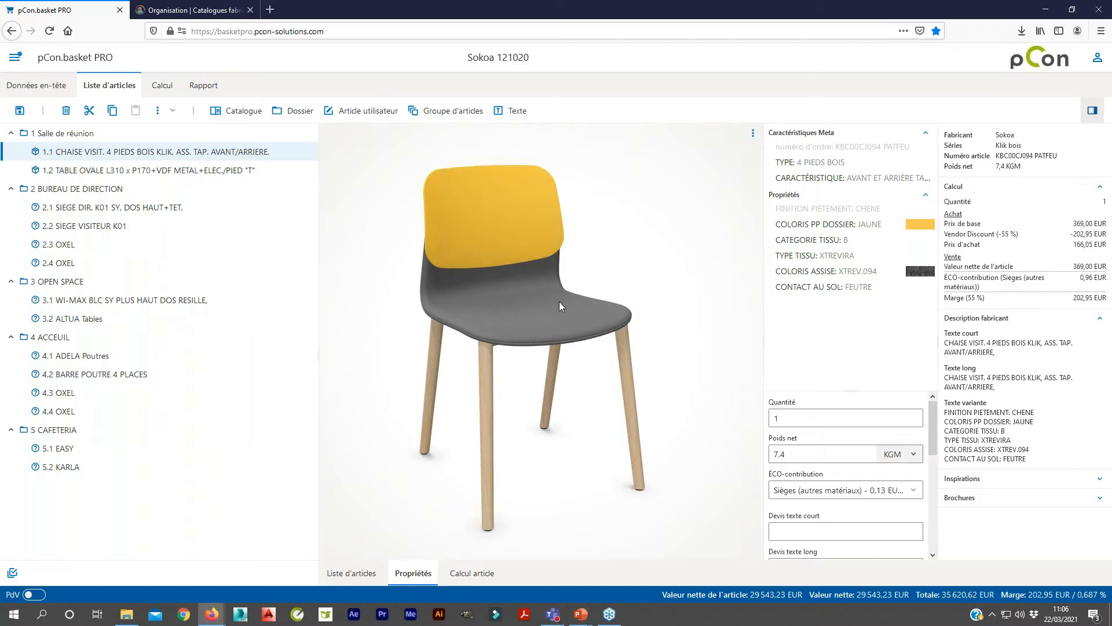
# Step: Inspect the upholstered Klik chair from several angles and open the quote's report preview
pyautogui.moveTo(558, 301); pyautogui.dragTo(415, 301)
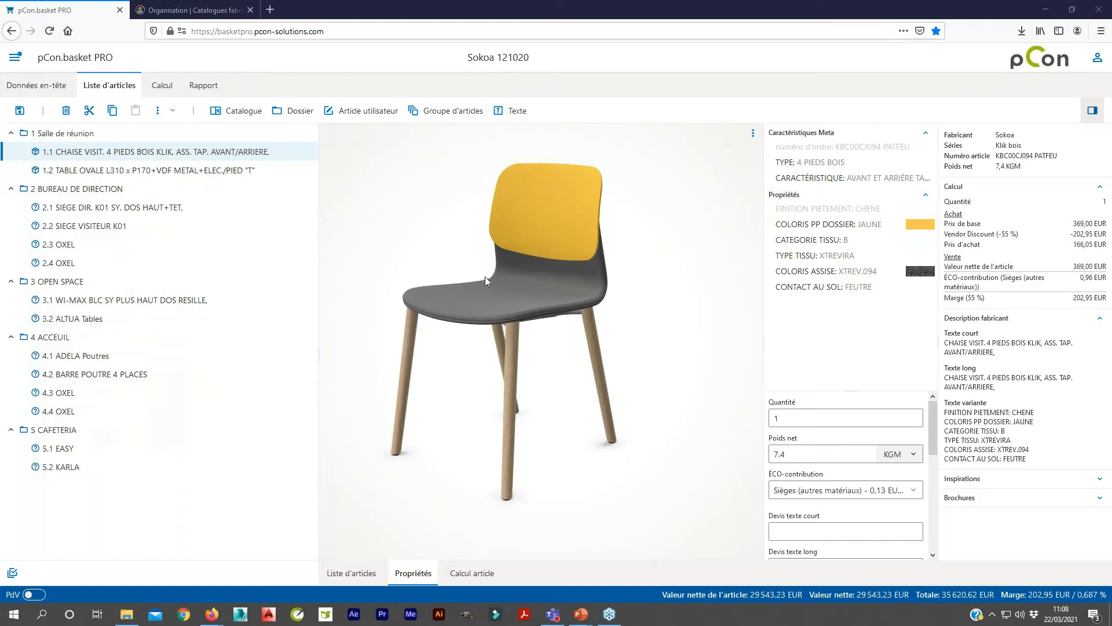
pyautogui.moveTo(486, 293); pyautogui.dragTo(625, 291)
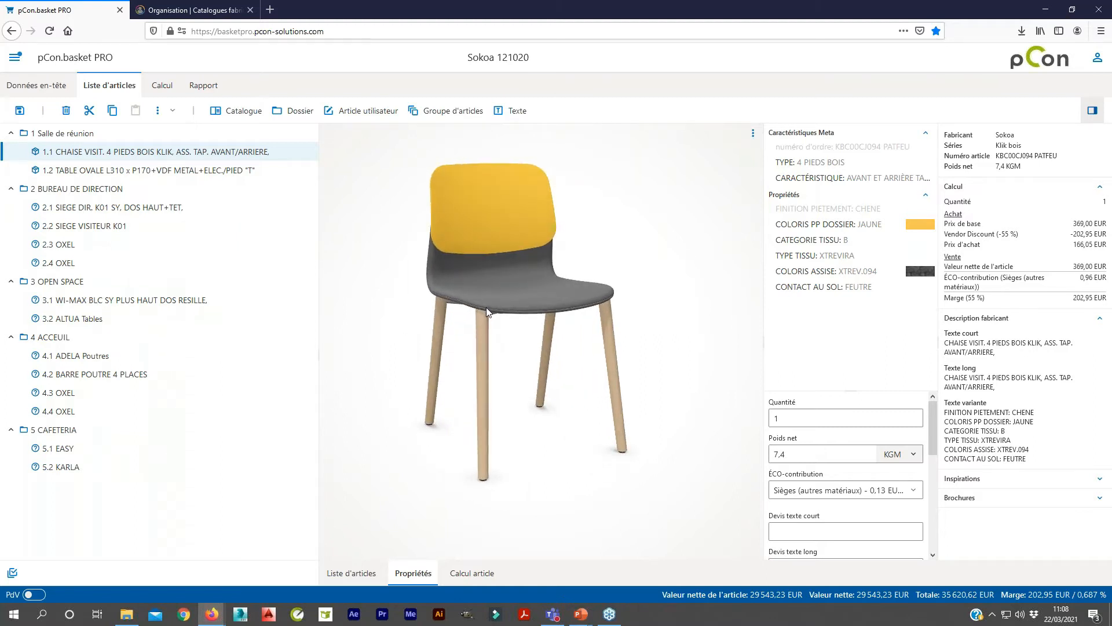
pyautogui.moveTo(495, 265)
pyautogui.mouseDown()
pyautogui.moveTo(513, 235)
pyautogui.moveTo(591, 236)
pyautogui.moveTo(582, 271)
pyautogui.moveTo(539, 283)
pyautogui.moveTo(512, 260)
pyautogui.mouseUp()
pyautogui.moveTo(510, 220); pyautogui.dragTo(479, 256)
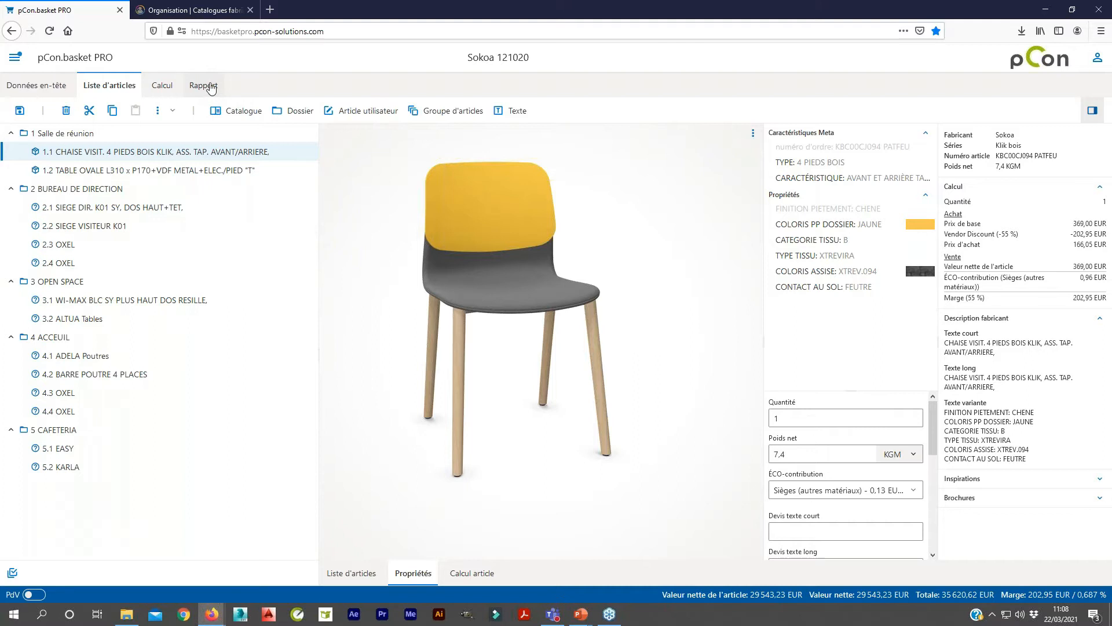
pyautogui.click(204, 86)
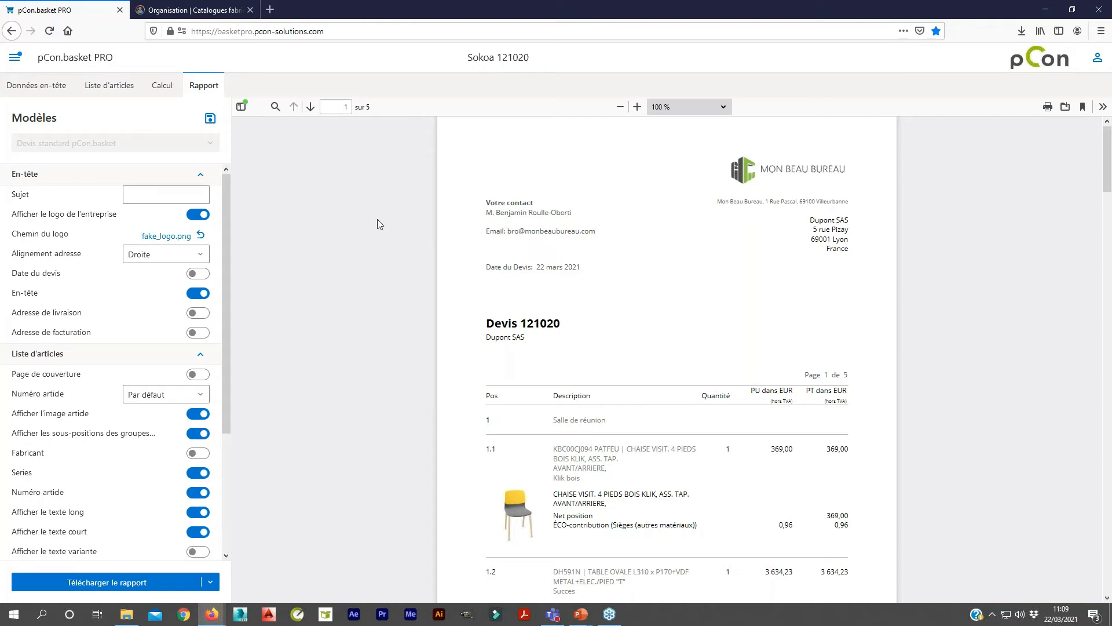
# Step: Switch to pCon.login and examine the manufacturer catalogues and their access request status
pyautogui.click(215, 10)
pyautogui.scroll(2, 187, 231)
pyautogui.scroll(-2, 188, 231)
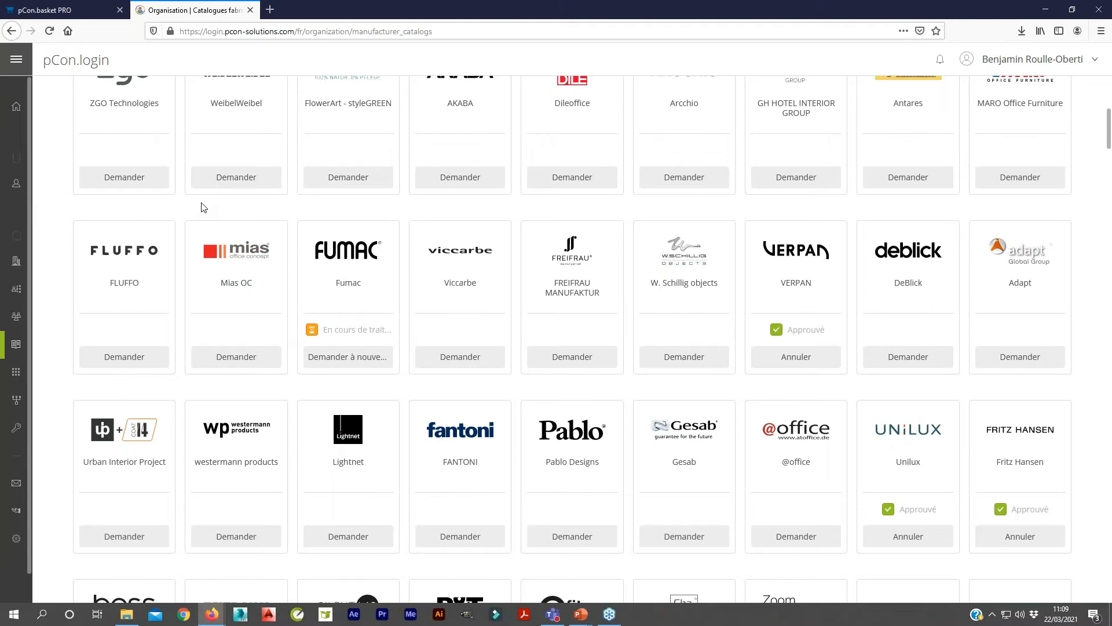
pyautogui.scroll(3, 227, 268)
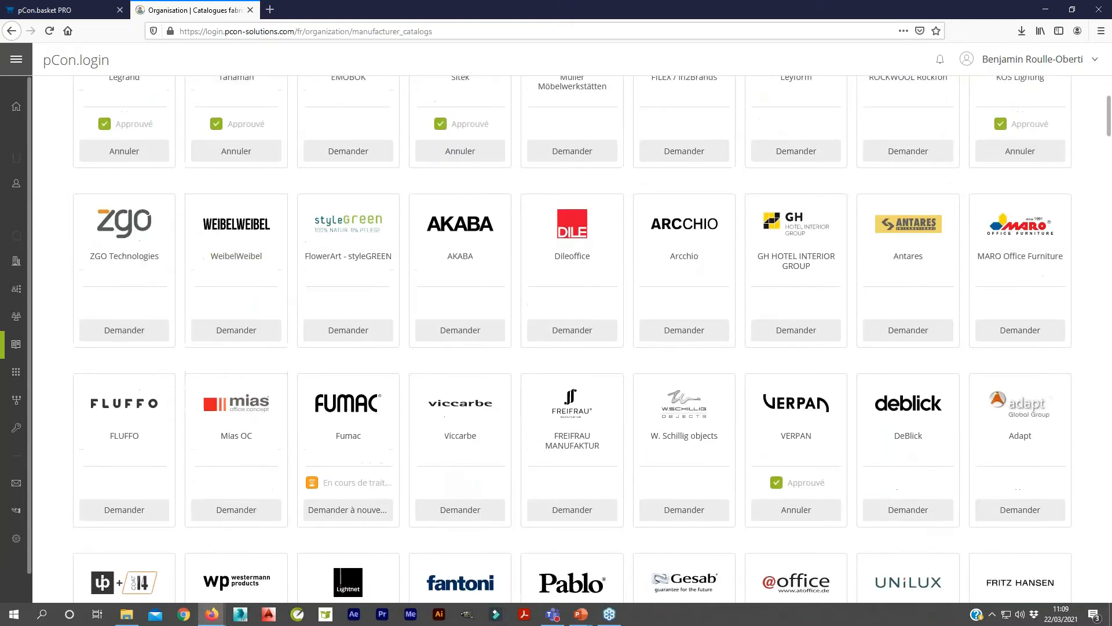
pyautogui.scroll(-7, 678, 290)
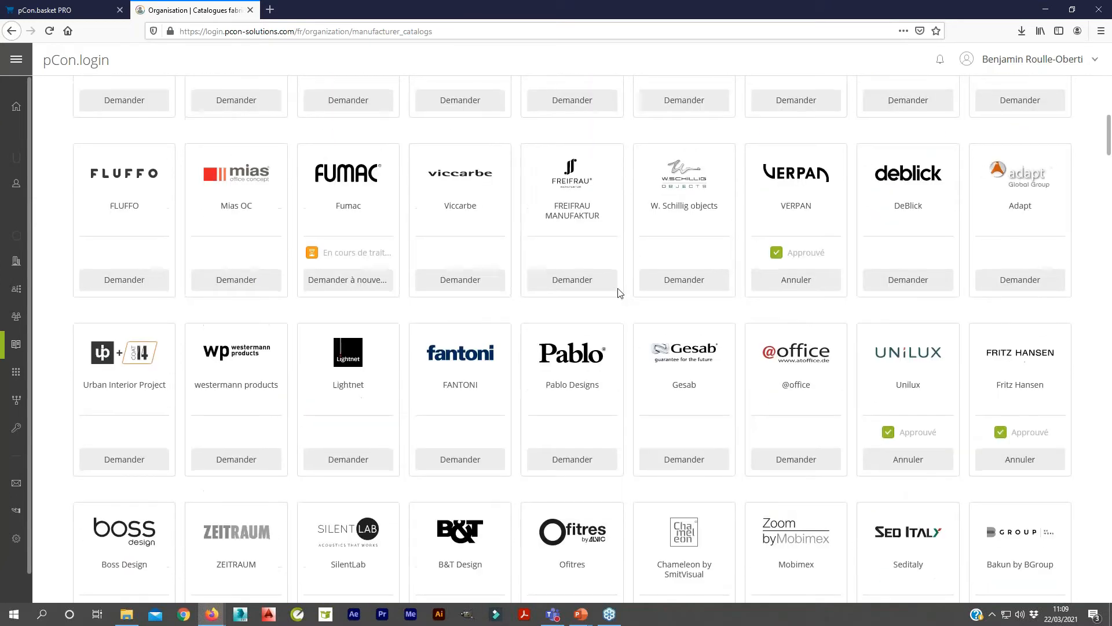
pyautogui.scroll(-7, 619, 294)
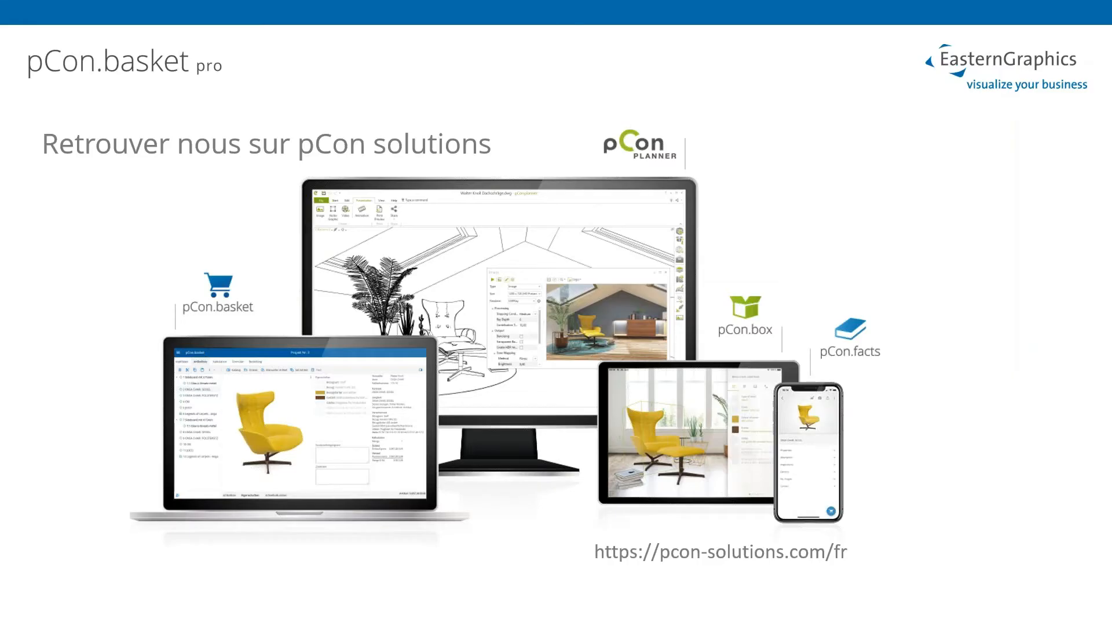
pyautogui.press('Right')
pyautogui.press('Right')
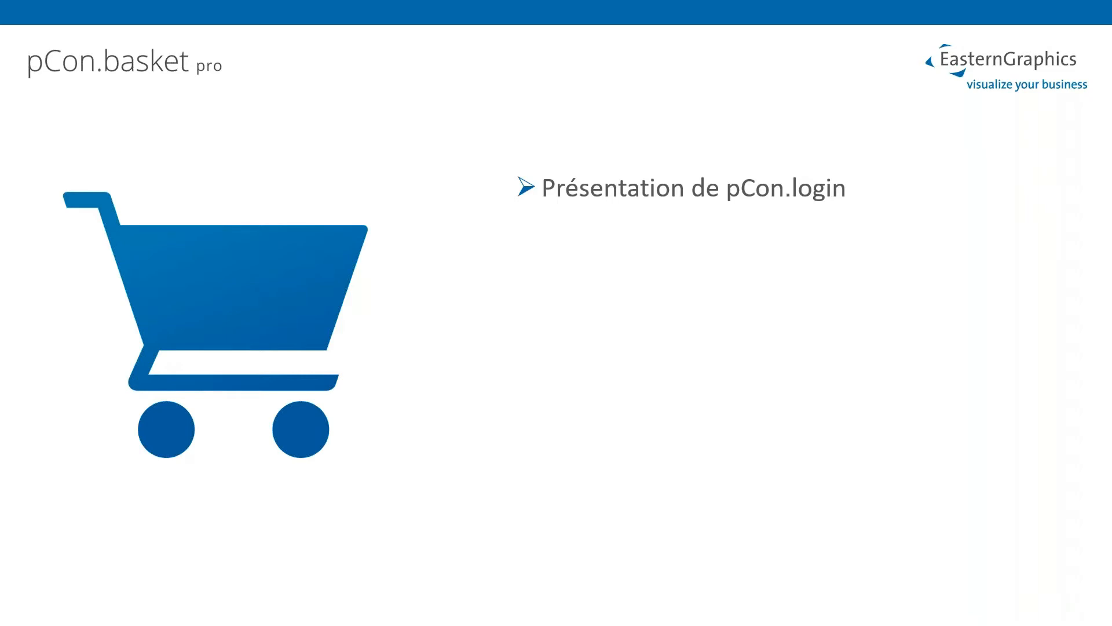
pyautogui.press('Right')
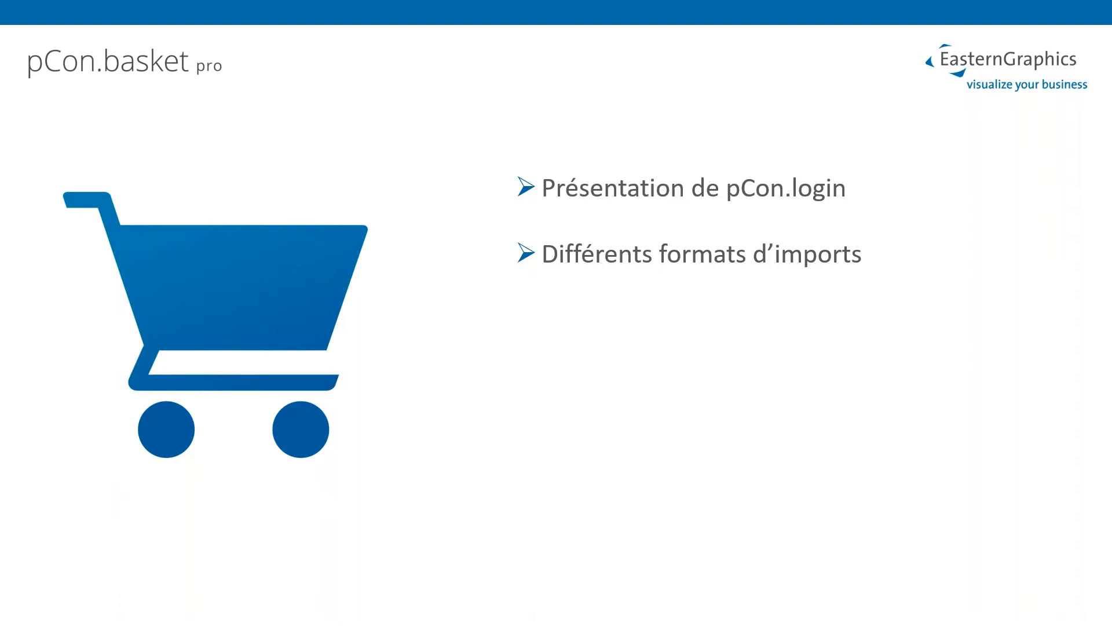
pyautogui.press('Right')
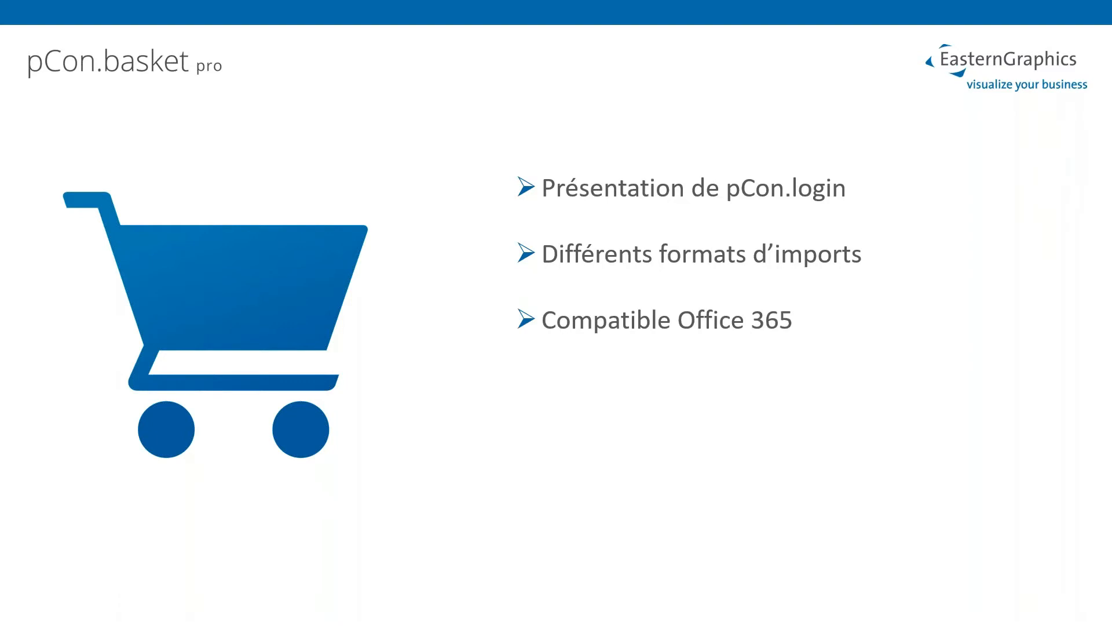
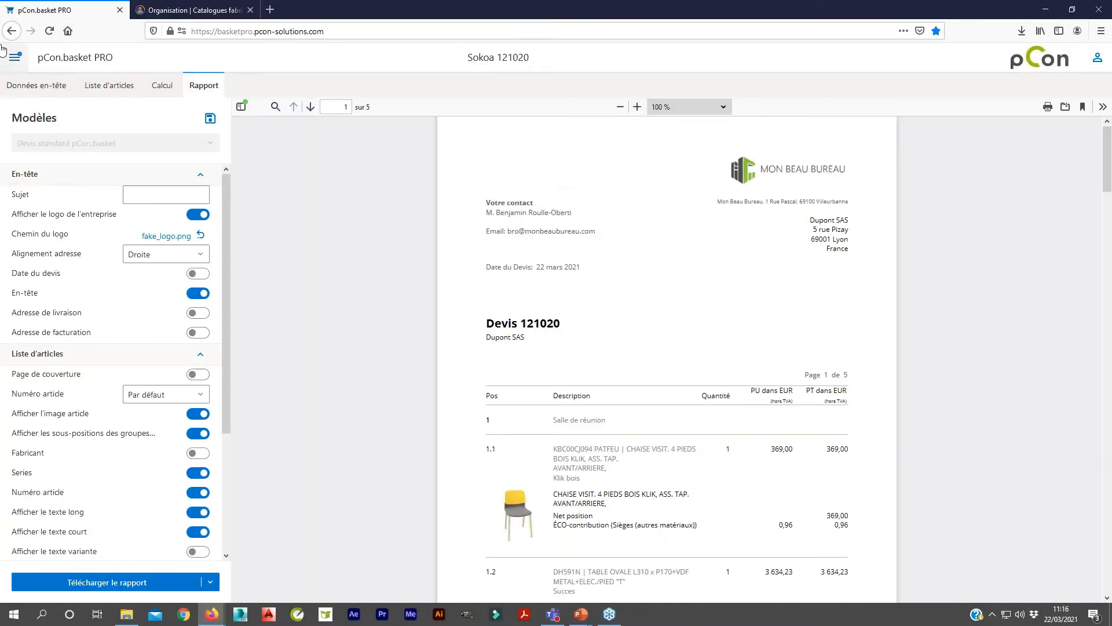
pyautogui.click(14, 65)
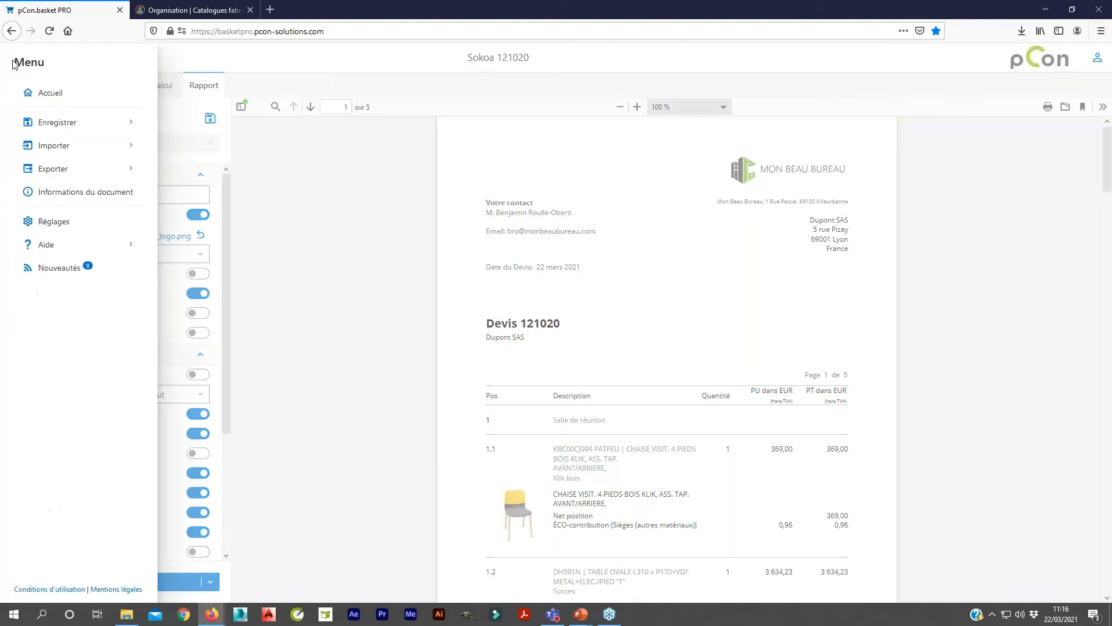
pyautogui.click(44, 96)
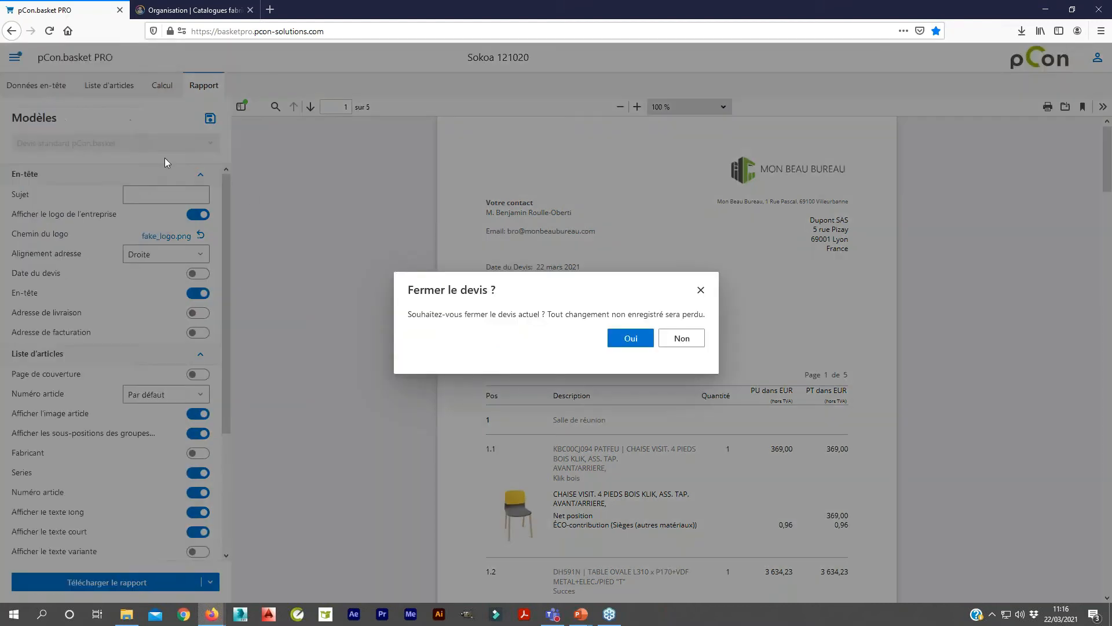
pyautogui.click(669, 340)
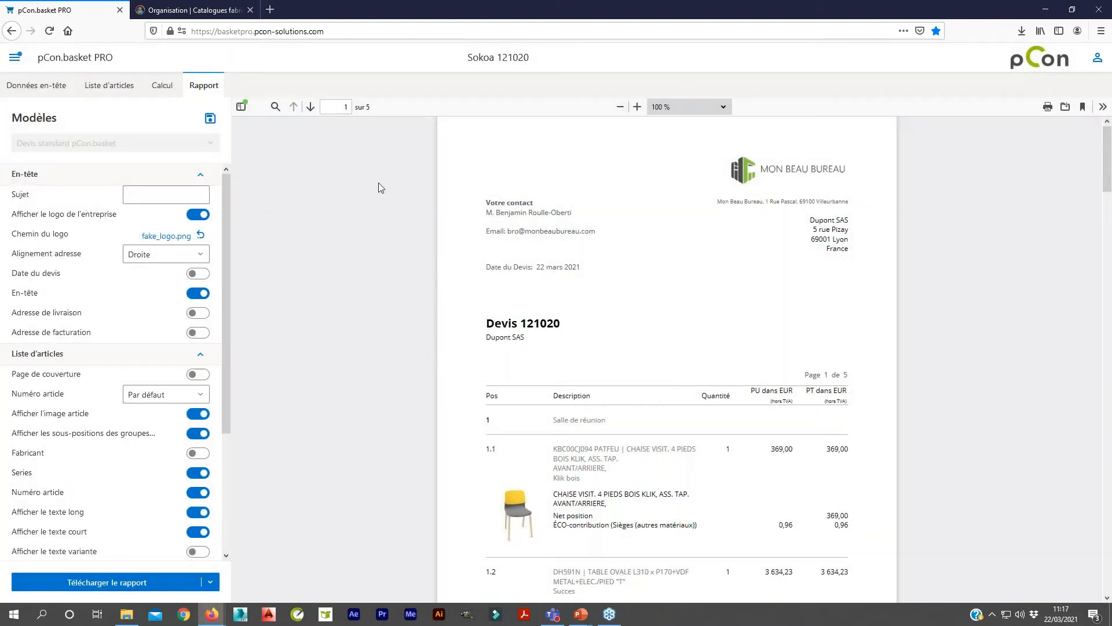
# Step: Close the current quote without saving and return to the home page
pyautogui.click(14, 57)
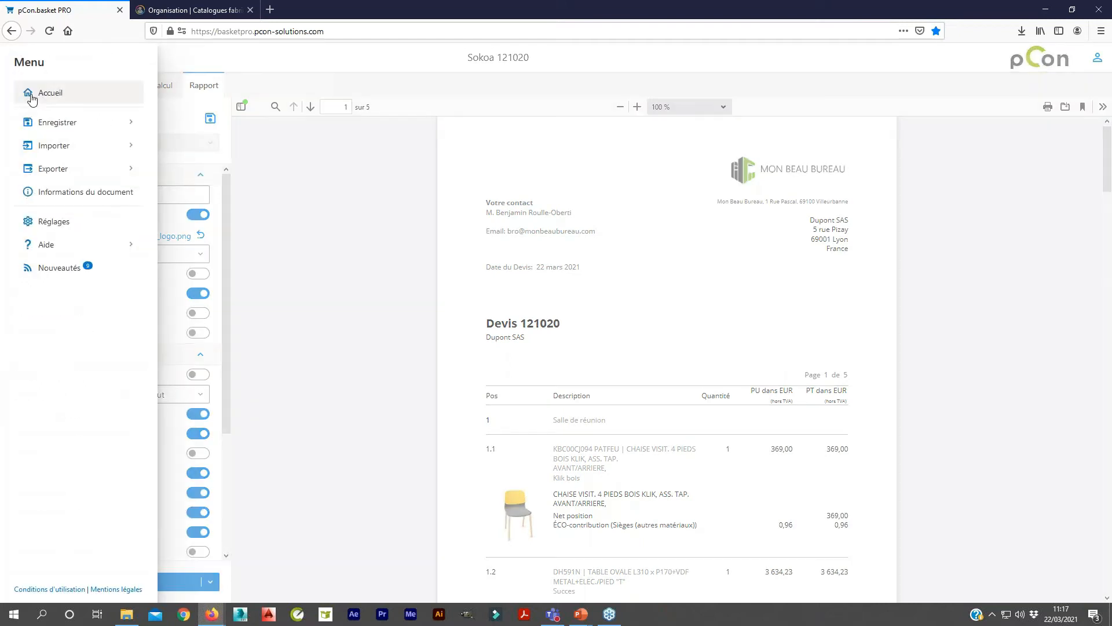
pyautogui.click(51, 93)
pyautogui.click(631, 338)
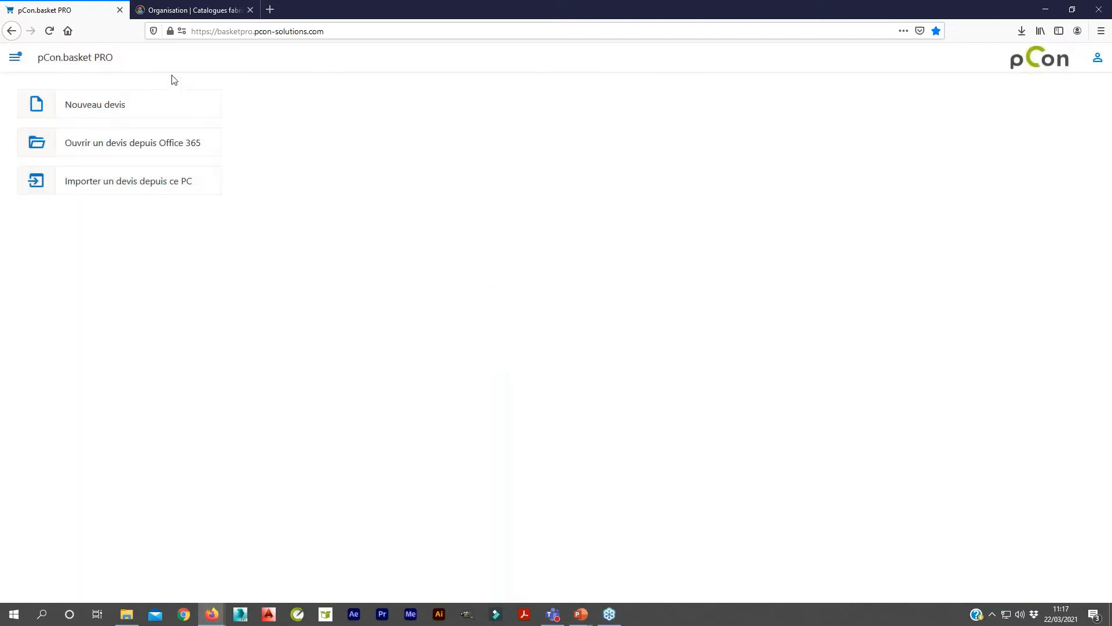
# Step: Review the custom catalogues in the application settings and close the settings
pyautogui.click(15, 59)
pyautogui.click(46, 93)
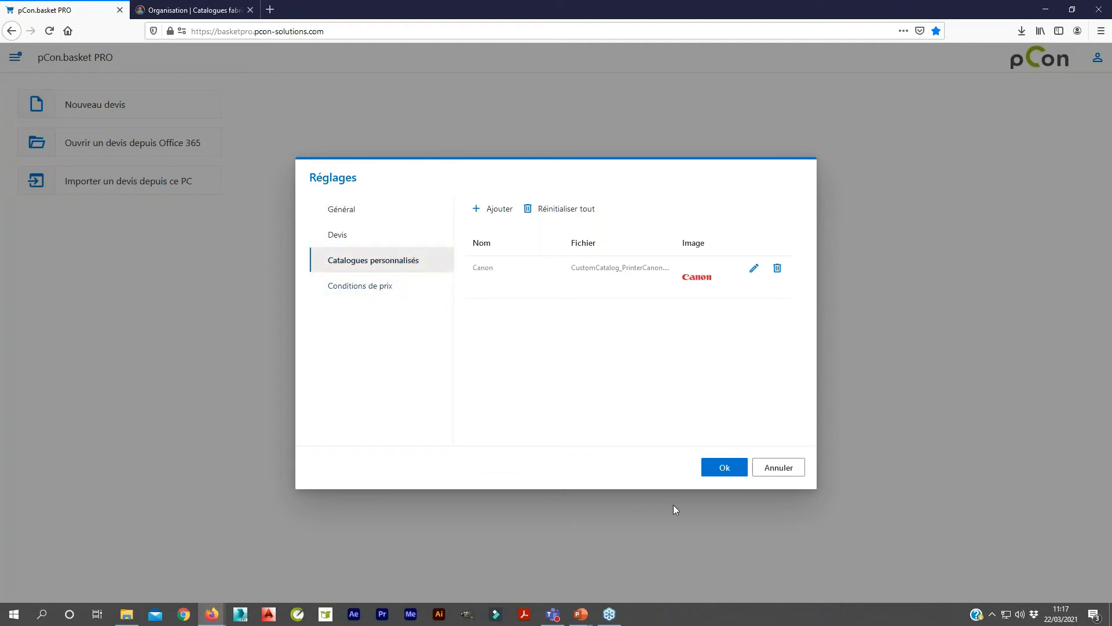
pyautogui.click(738, 467)
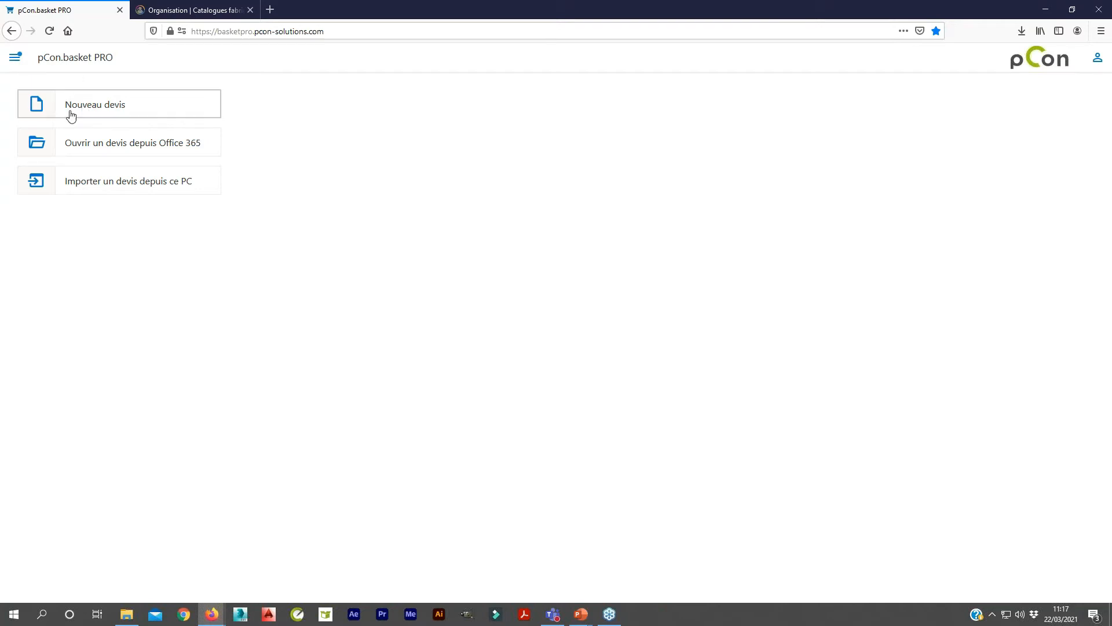
# Step: Import a saved quote file from this PC and display the properties of article 1.1, CHAISE VISIT. 4 PIEDS BOIS KLIK
pyautogui.click(77, 183)
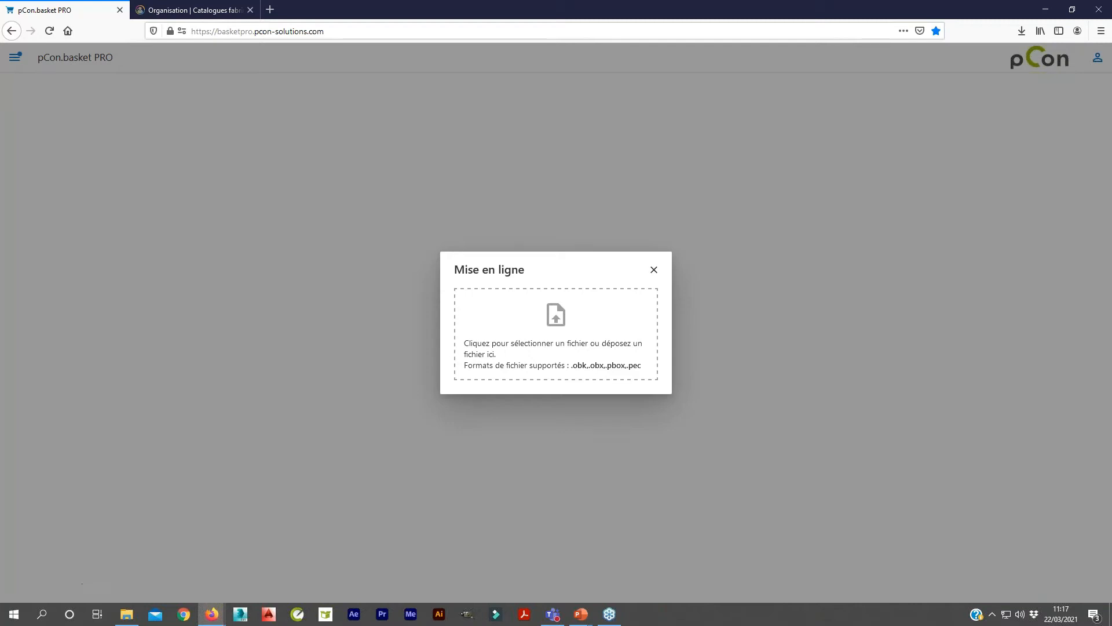
pyautogui.click(126, 613)
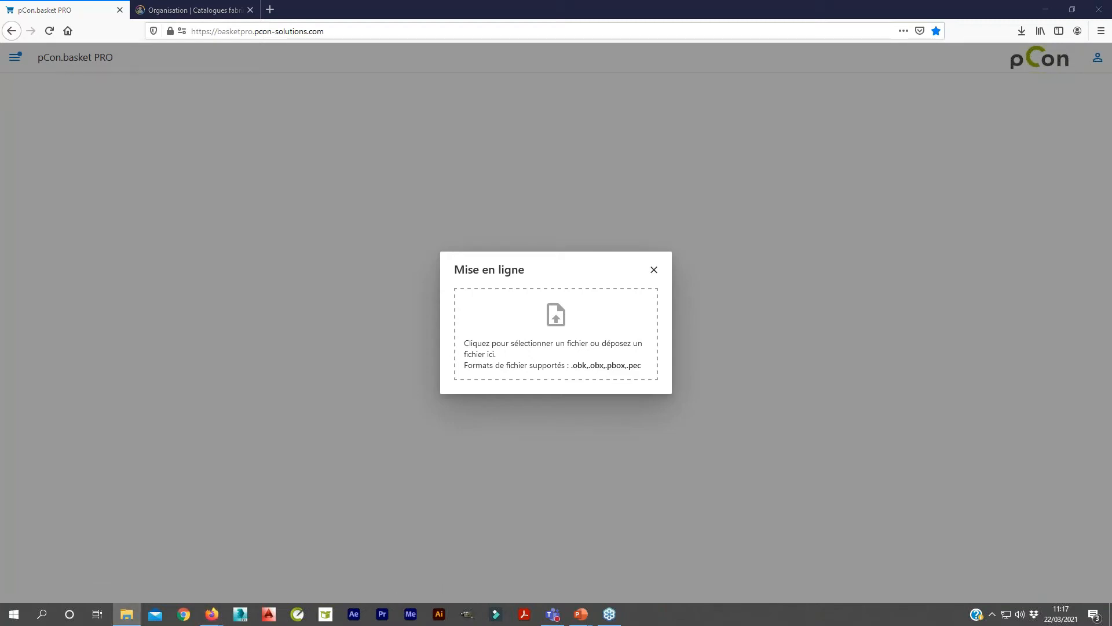
pyautogui.moveTo(1109, 232); pyautogui.dragTo(546, 350)
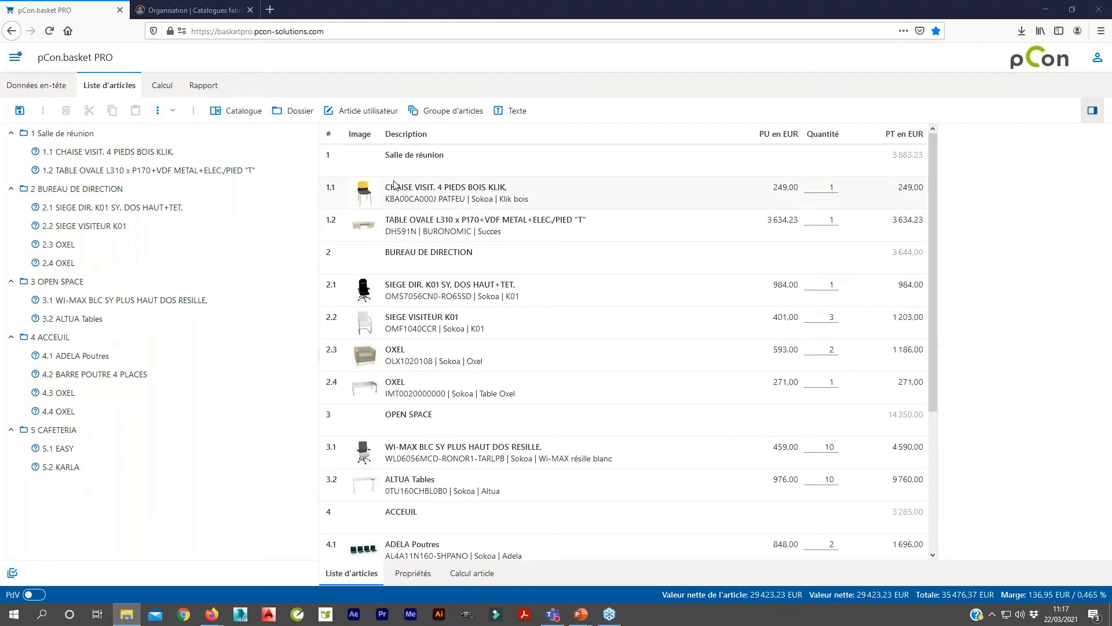
pyautogui.click(418, 572)
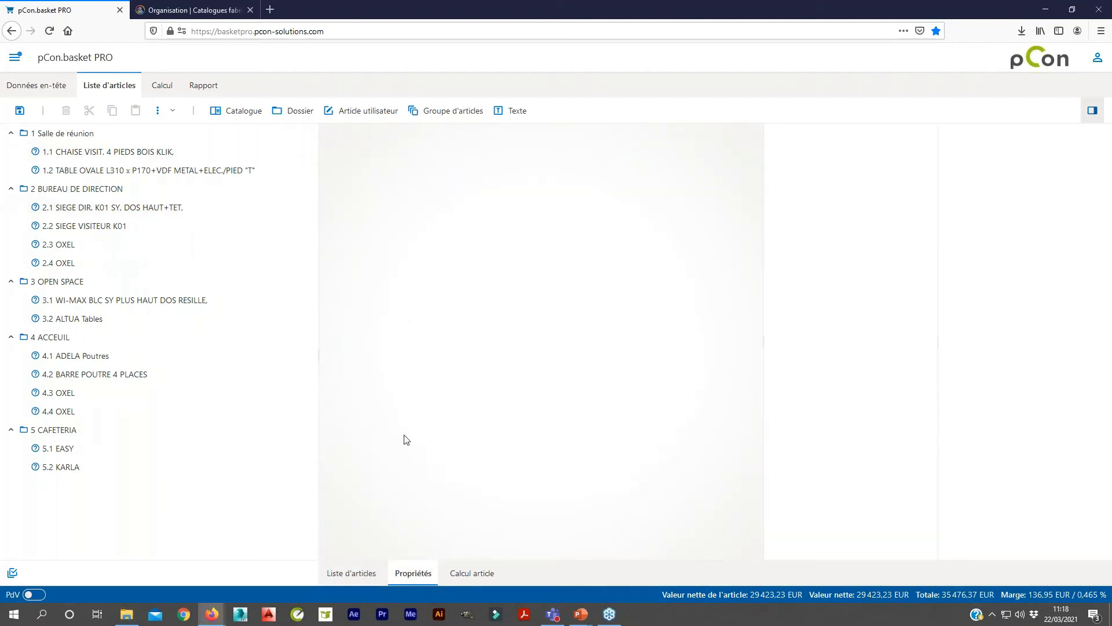
pyautogui.click(129, 154)
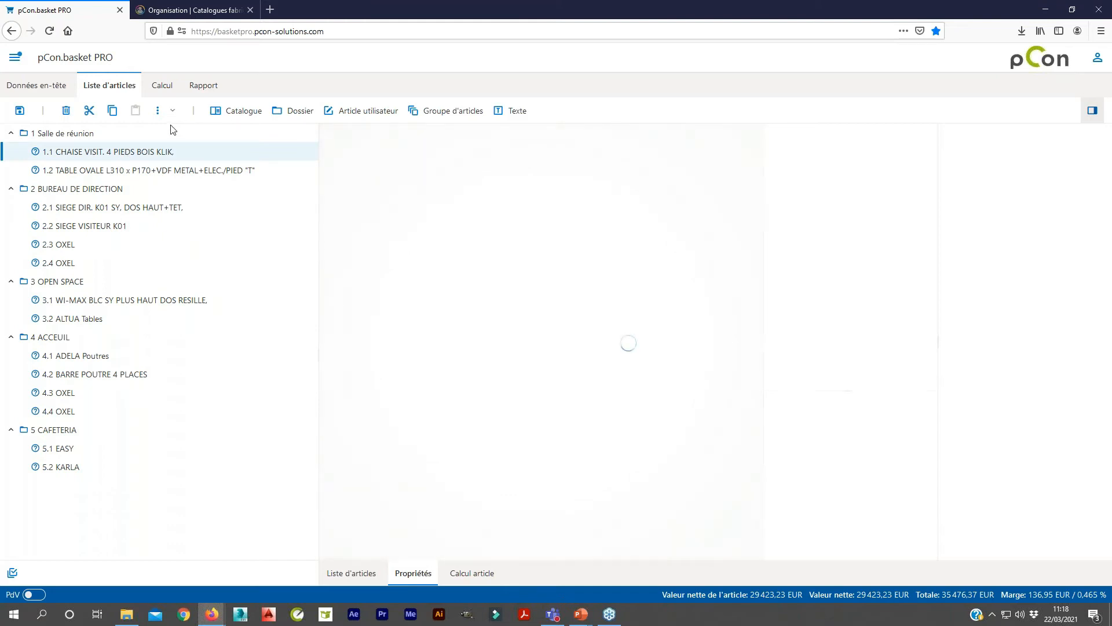
# Step: Search the manufacturer catalogues for "so" and open the Sokoa catalogue
pyautogui.click(229, 114)
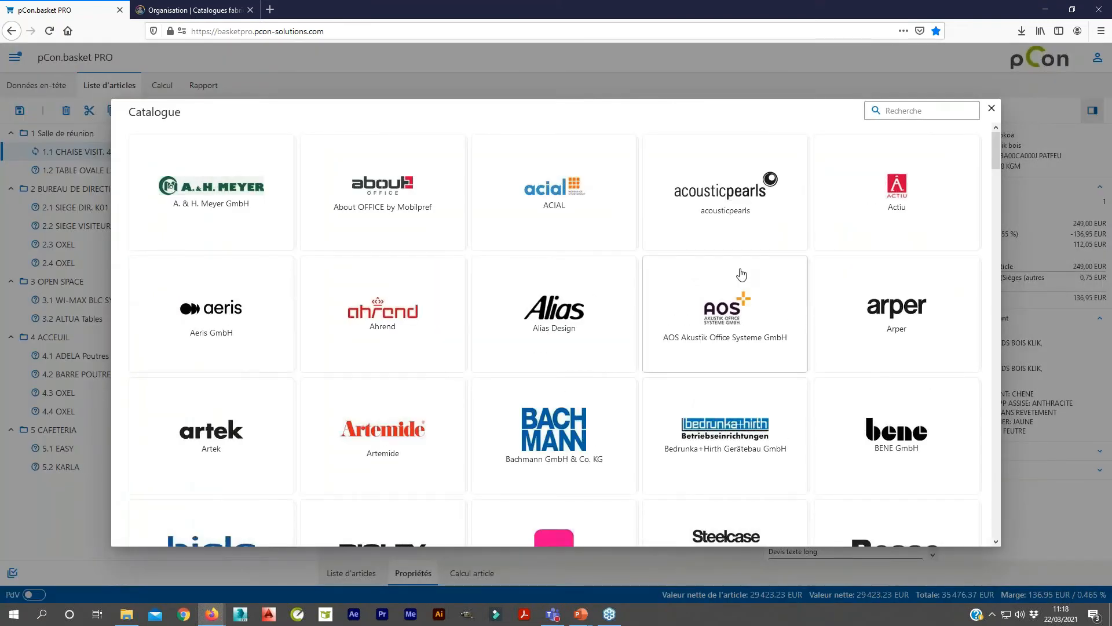
pyautogui.scroll(-3, 740, 276)
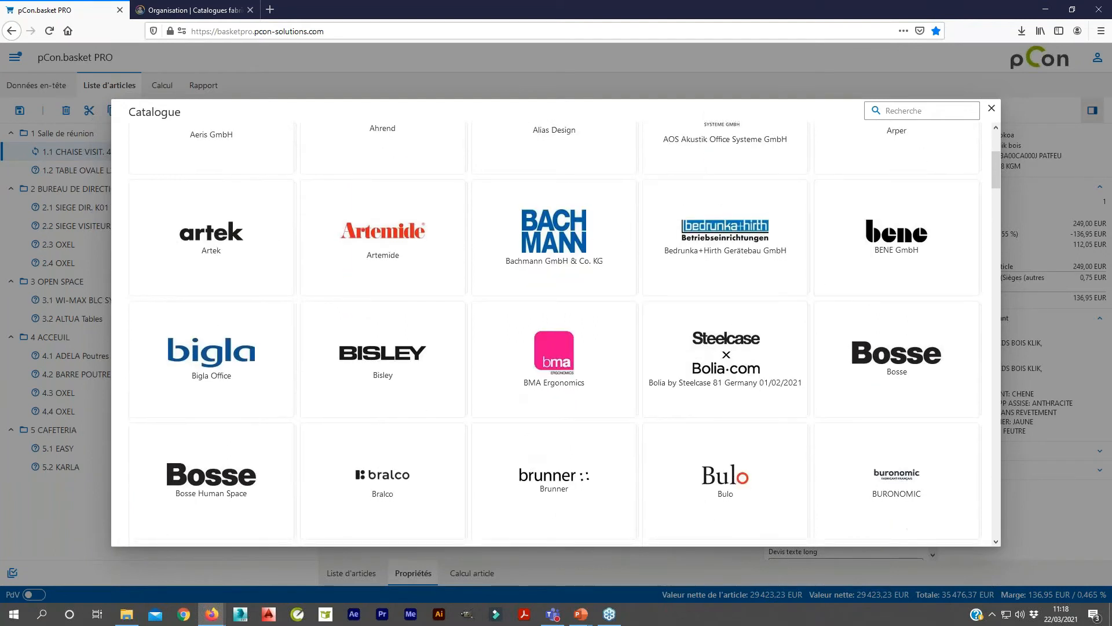
pyautogui.click(914, 111)
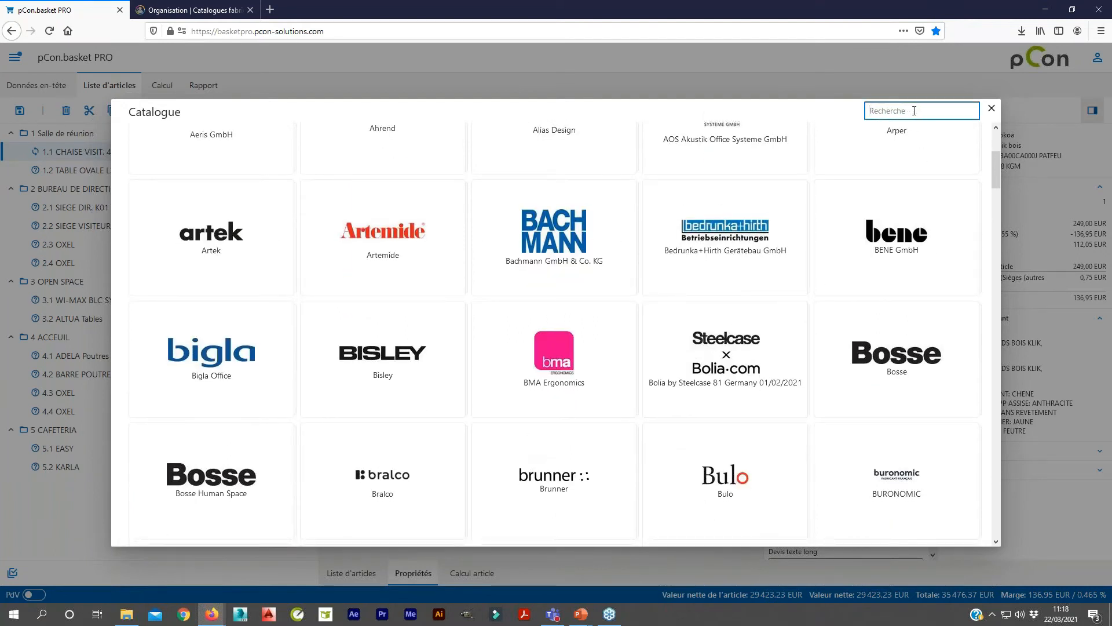
pyautogui.write('sojo')
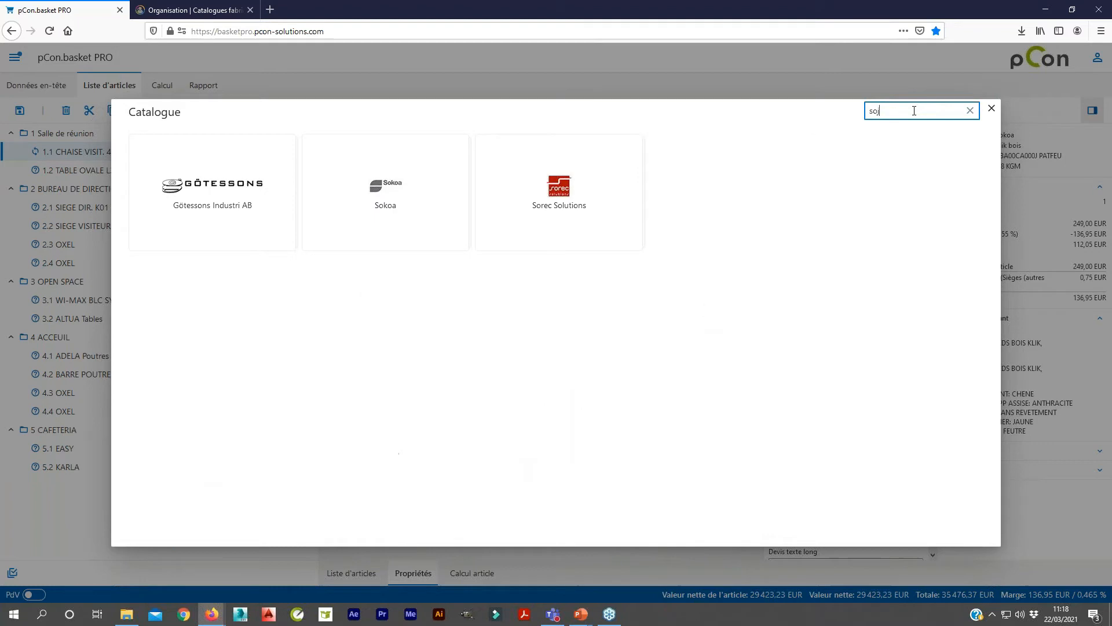
pyautogui.press('BackSpace')
pyautogui.press('BackSpace')
pyautogui.click(359, 189)
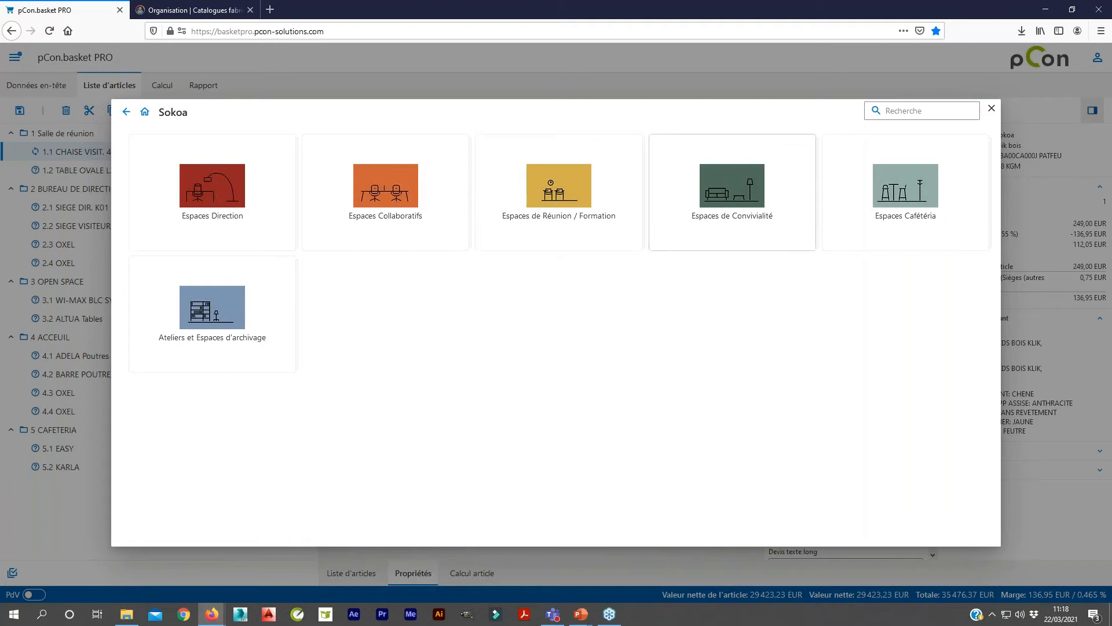
# Step: Insert the Klik Chaise 4 pieds bois (KBA00) from the Klik series under Espaces de Réunion / Formation
pyautogui.click(559, 202)
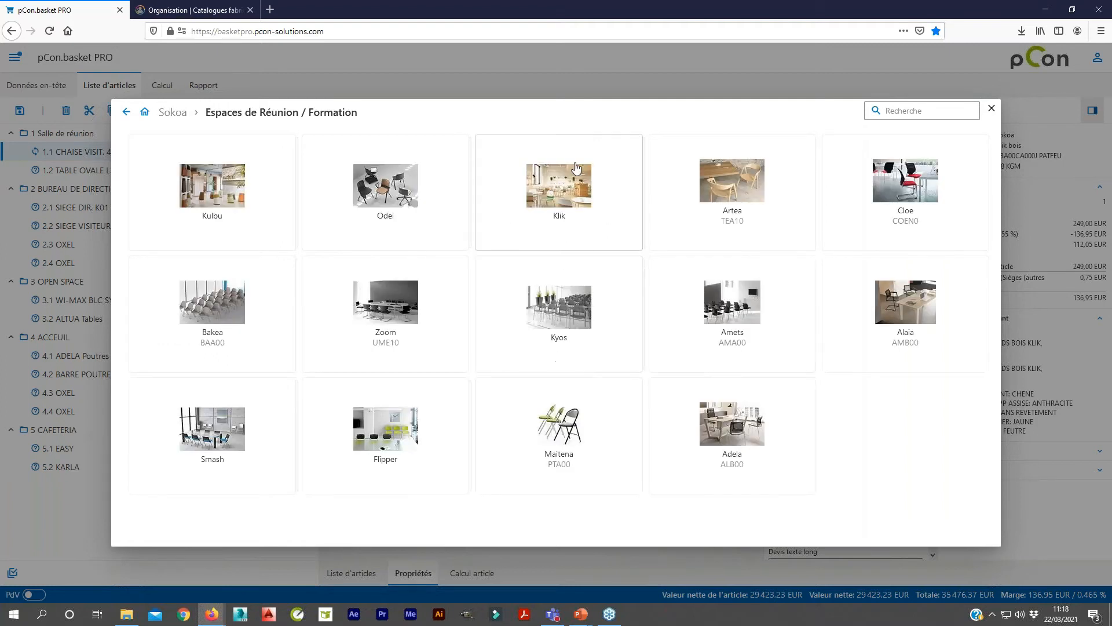
pyautogui.click(562, 200)
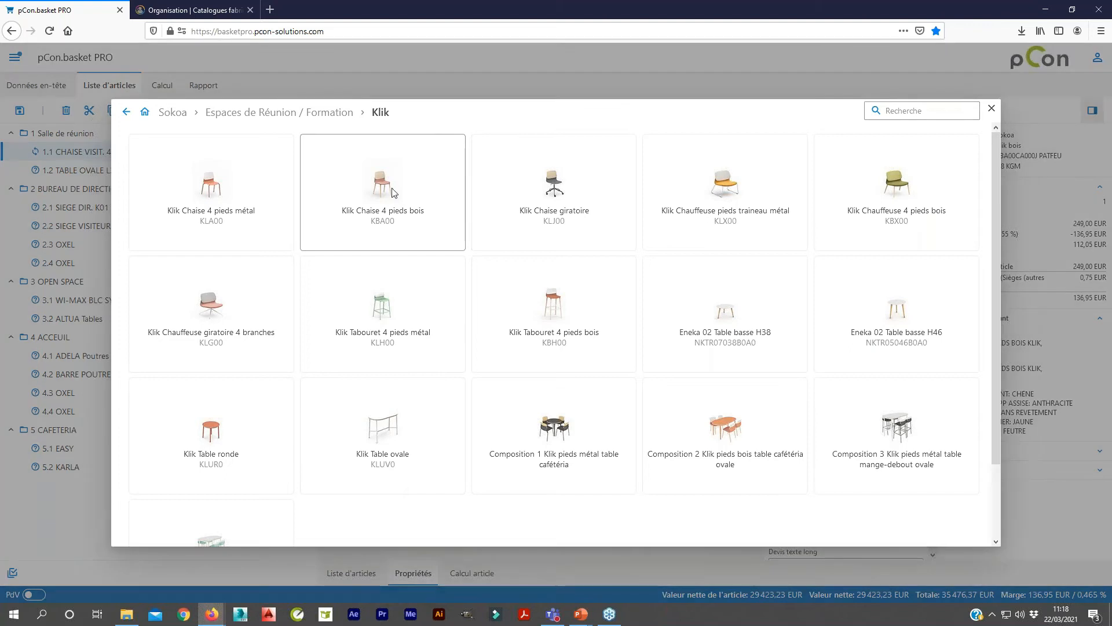
pyautogui.click(391, 194)
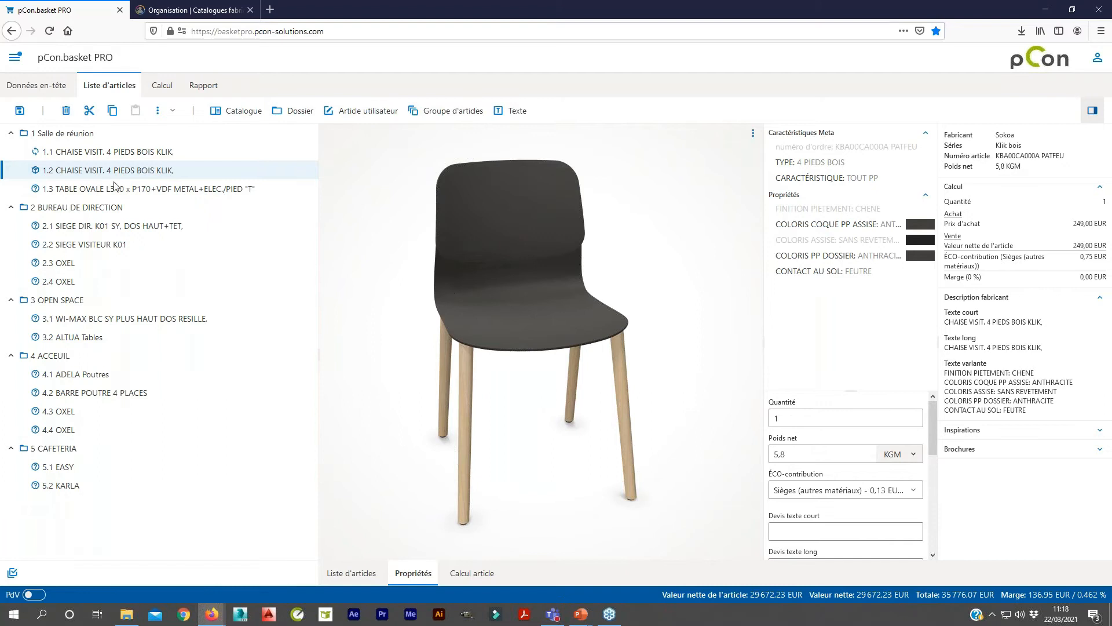
# Step: Set the seat shell colour (COLORIS COQUE PP ASSISE) of the newly inserted Klik chair to JAUNE
pyautogui.moveTo(496, 296); pyautogui.dragTo(522, 299)
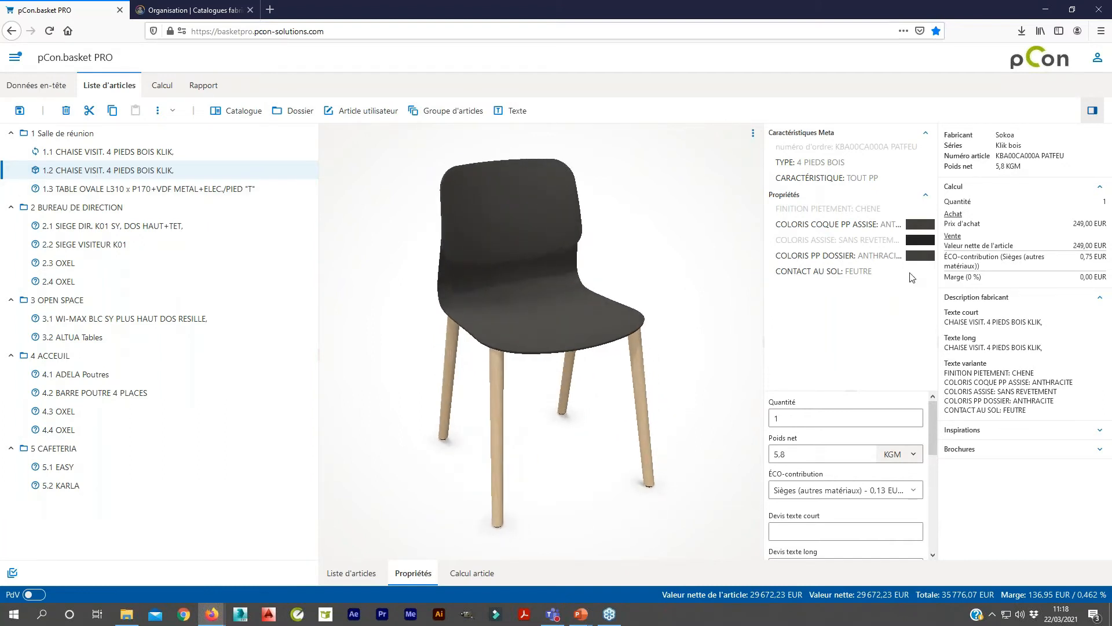
pyautogui.click(920, 226)
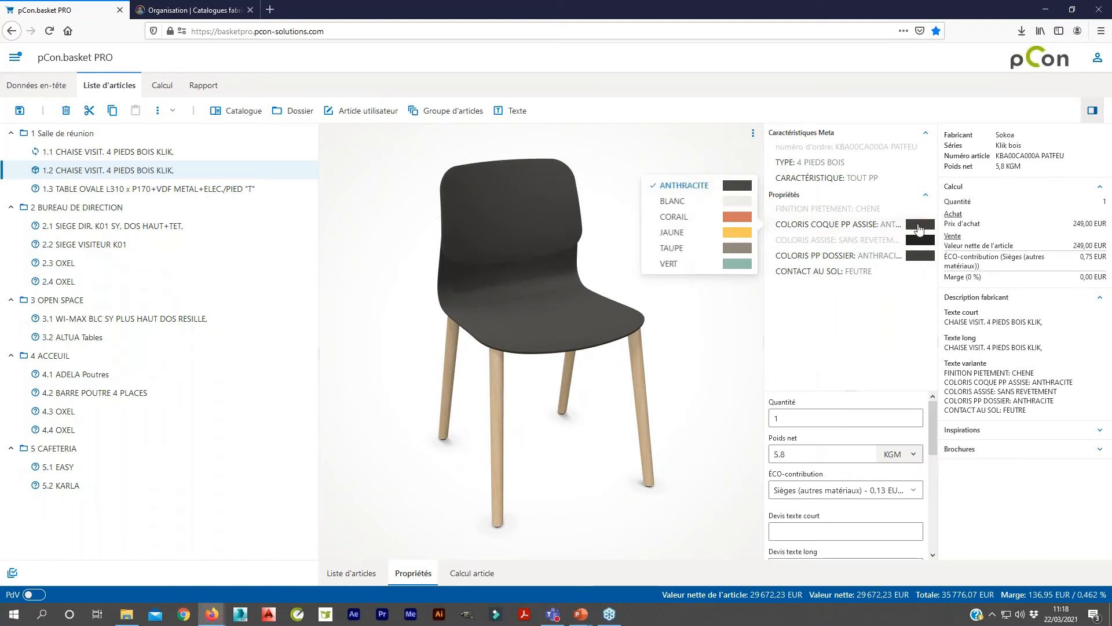
pyautogui.click(735, 238)
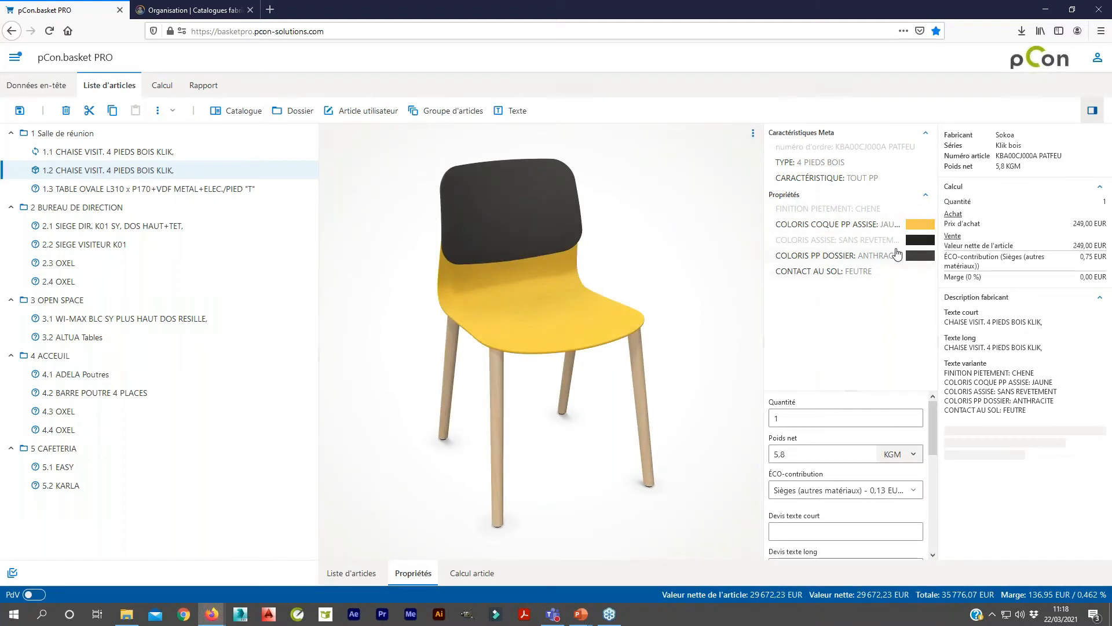
# Step: Change the chair's CARACTÉRISTIQUE to front and rear upholstery (AVANT ET ARRIÈRE) and set COLORIS ASSISE to XTREV.308
pyautogui.click(871, 185)
pyautogui.click(683, 181)
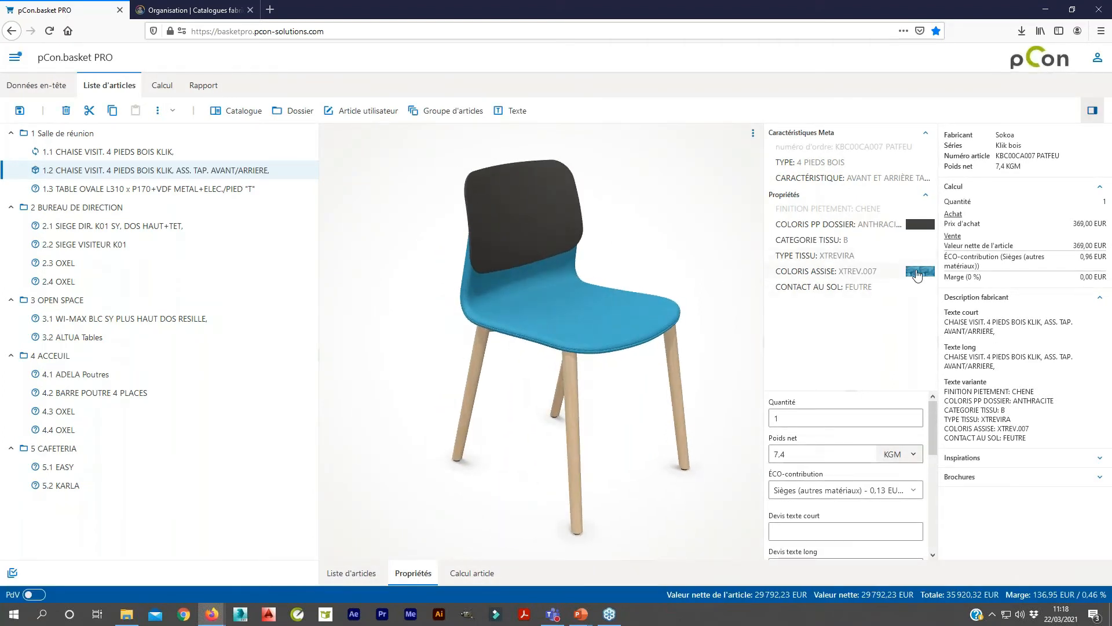
pyautogui.click(918, 276)
pyautogui.click(730, 336)
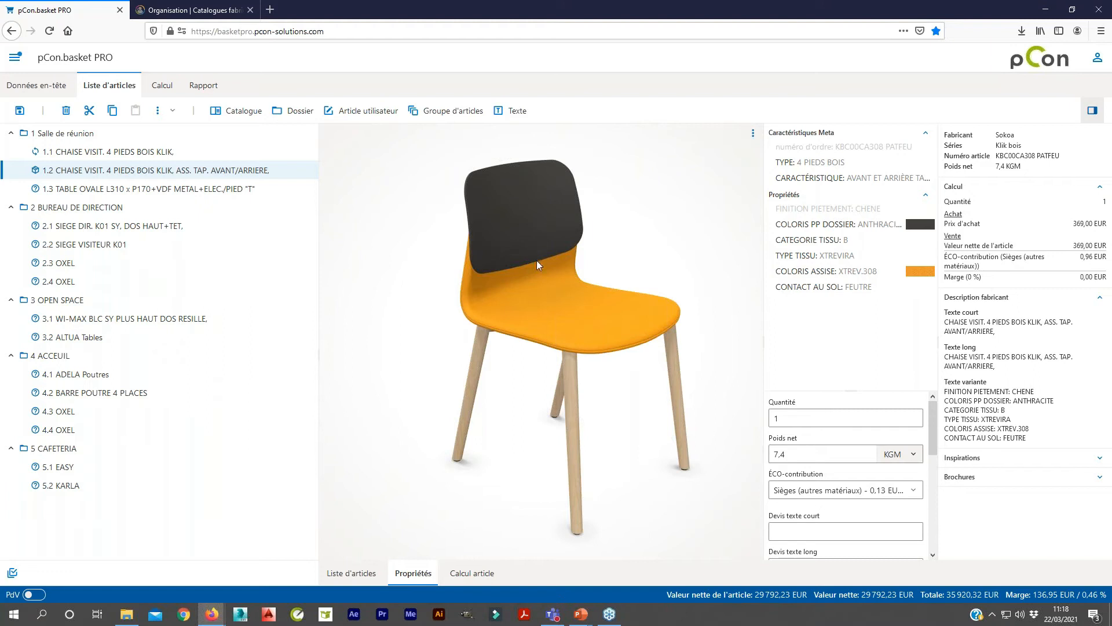
pyautogui.moveTo(542, 271); pyautogui.dragTo(516, 266)
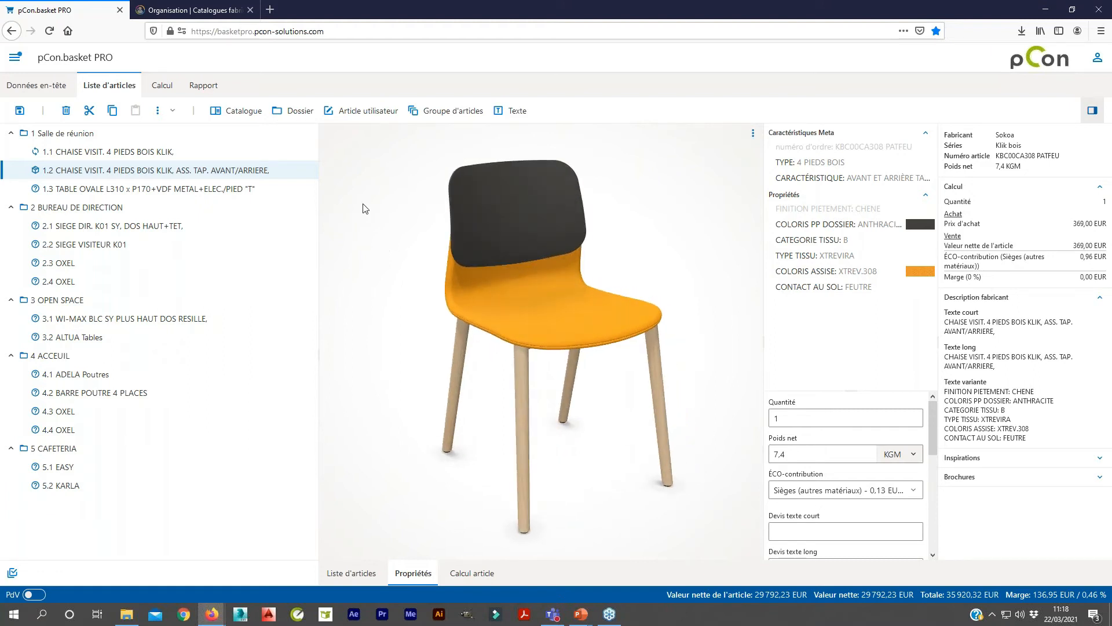
# Step: Examine the quote's header data and the client's general, main, additional and billing address details
pyautogui.click(35, 87)
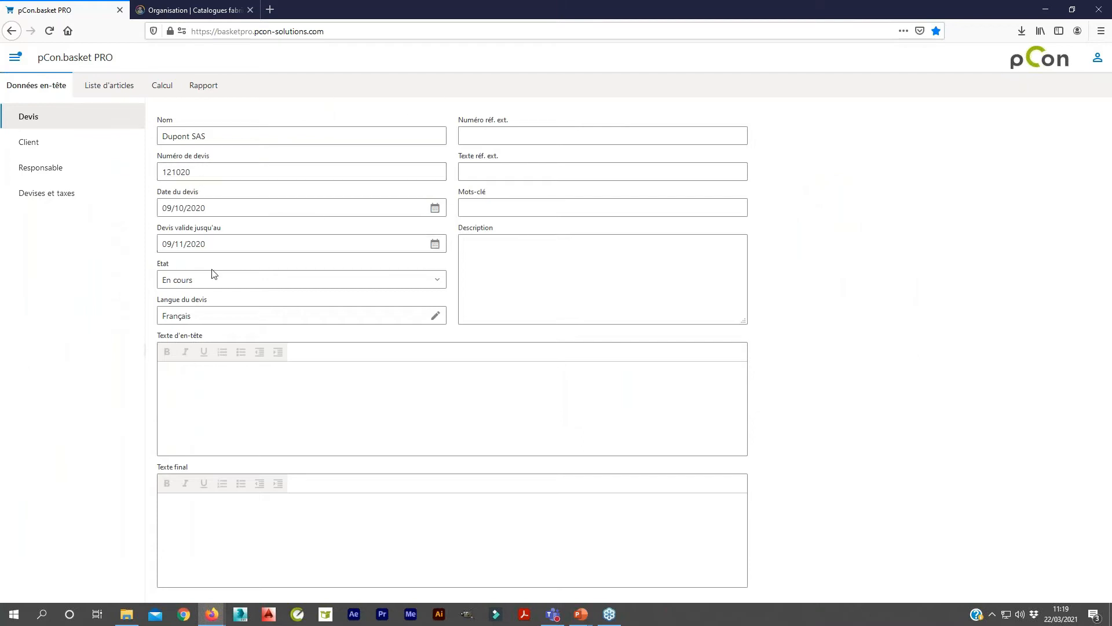
pyautogui.click(72, 144)
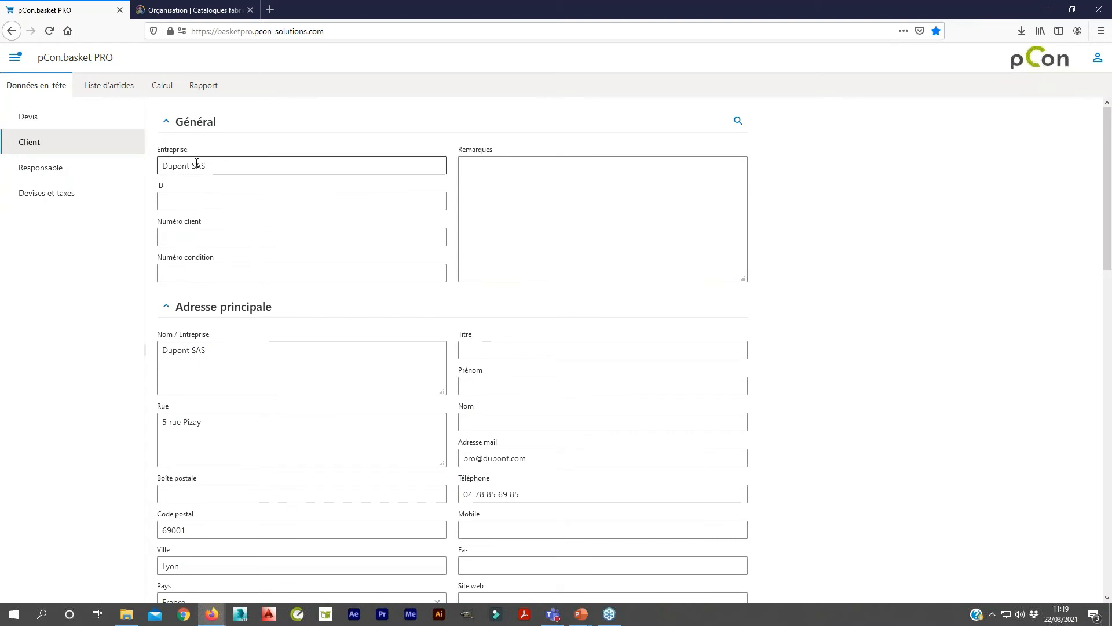
pyautogui.scroll(-2, 228, 429)
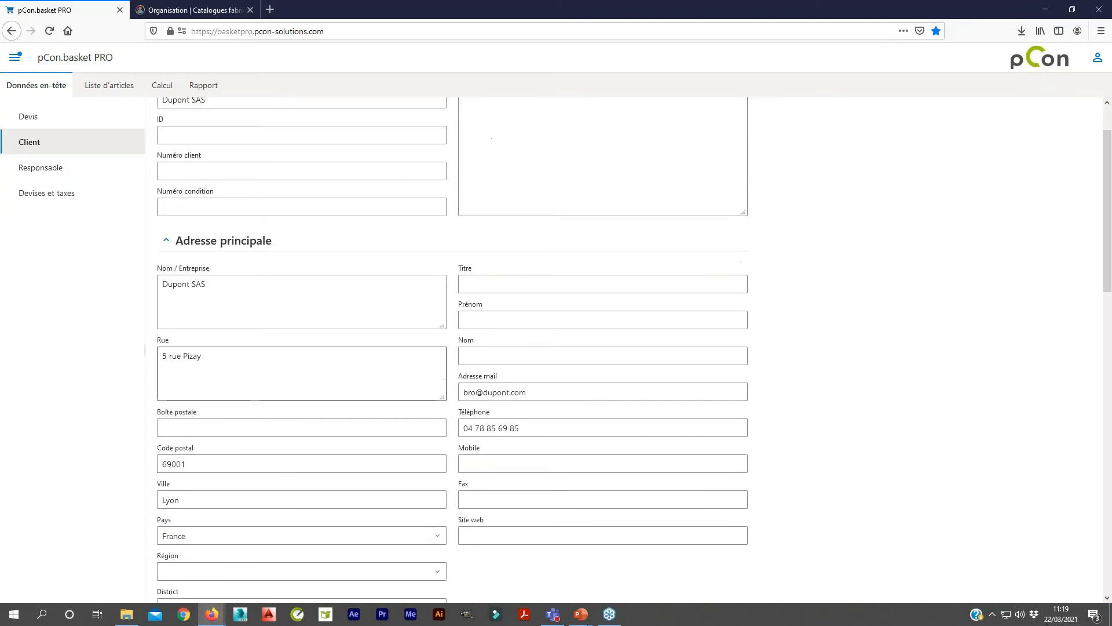
pyautogui.scroll(2, 224, 251)
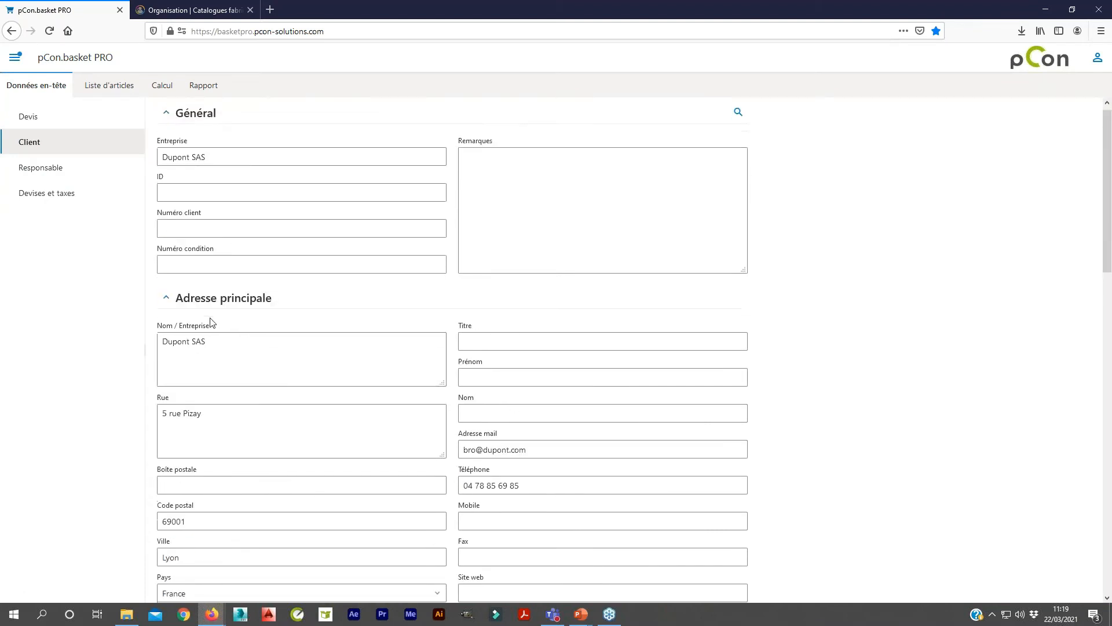
pyautogui.scroll(-14, 211, 322)
pyautogui.scroll(-6, 213, 298)
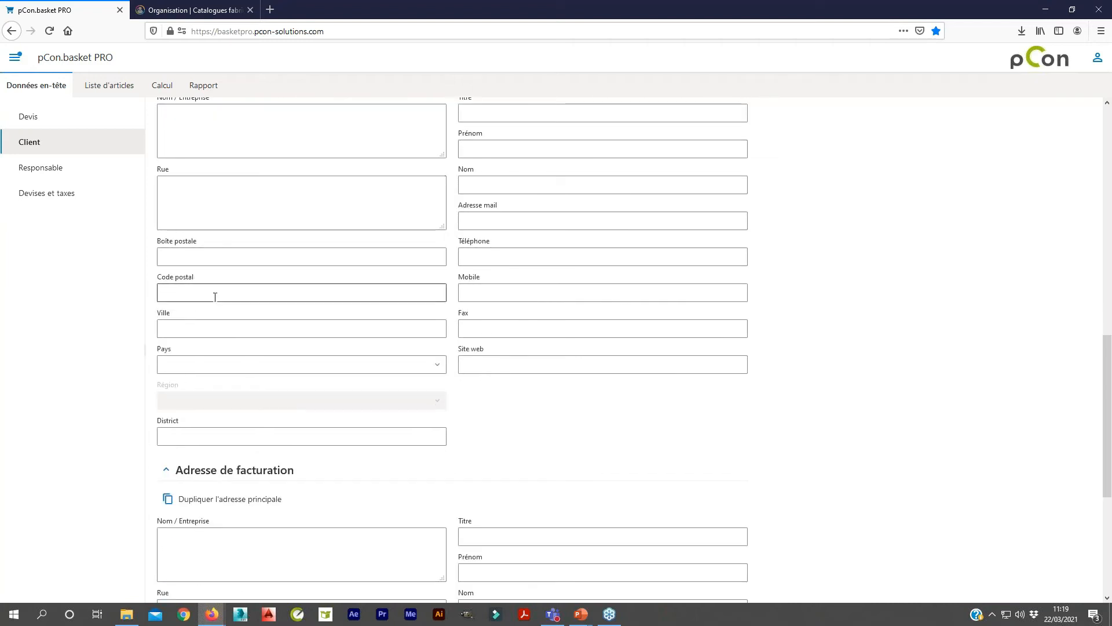
pyautogui.scroll(-2, 213, 342)
pyautogui.scroll(1, 231, 348)
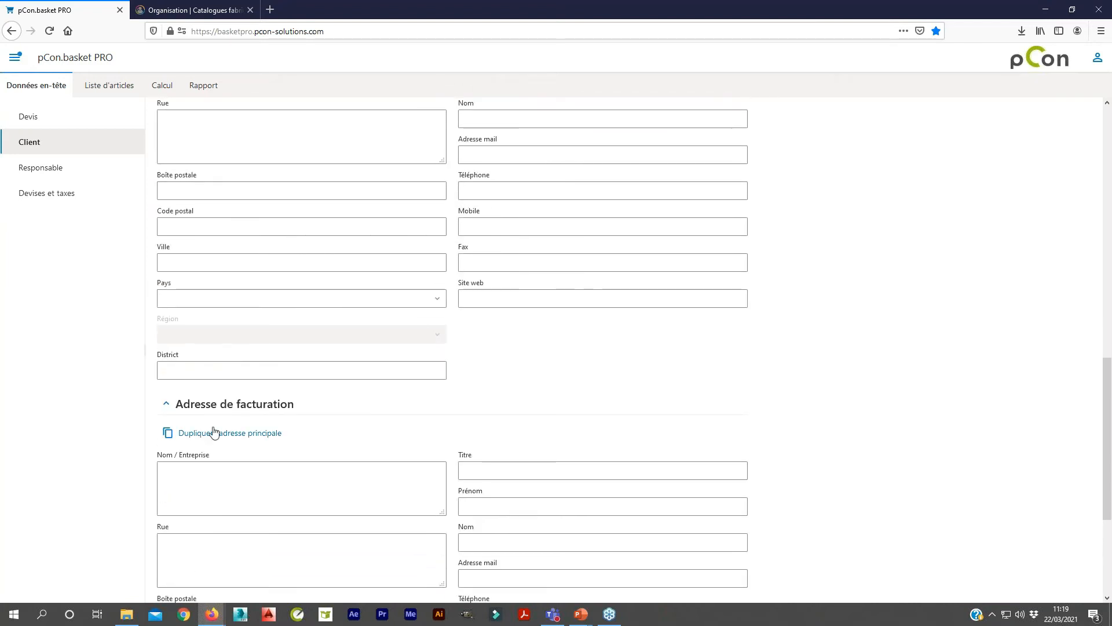
pyautogui.scroll(8, 410, 332)
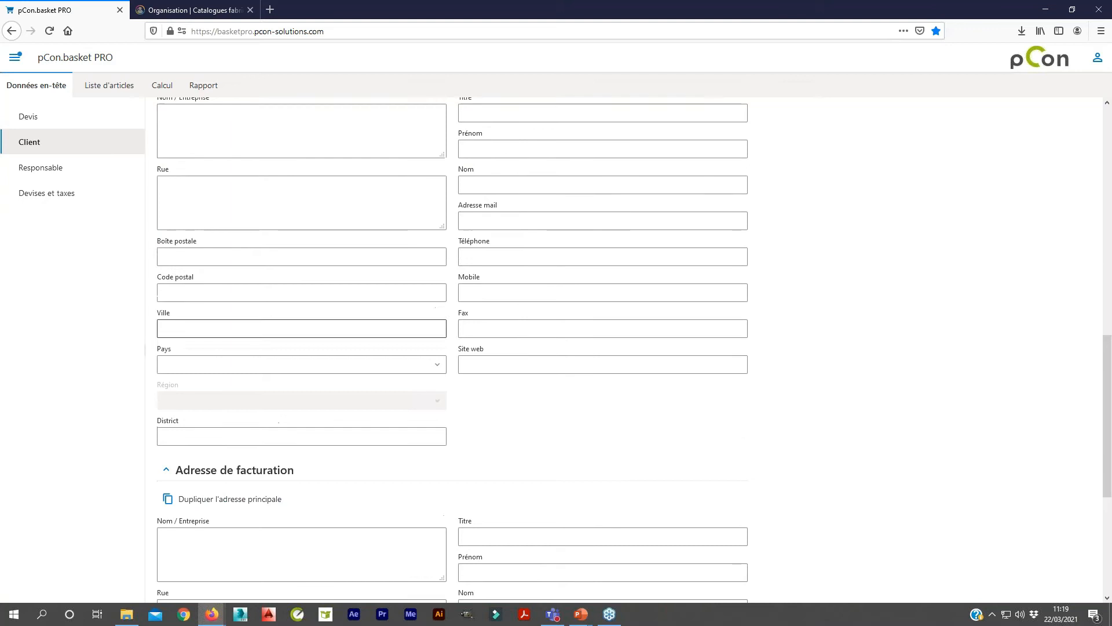
pyautogui.scroll(3, 409, 332)
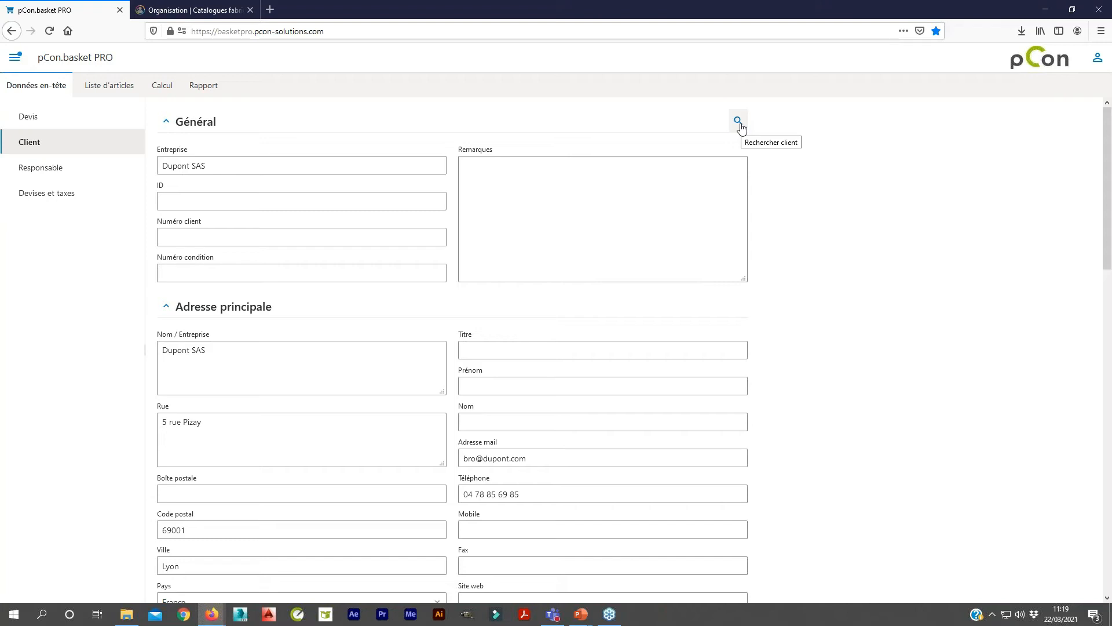
# Step: Review the quote's responsible contact details and the currency, VAT and ÉCO-contribution tax rates
pyautogui.click(47, 171)
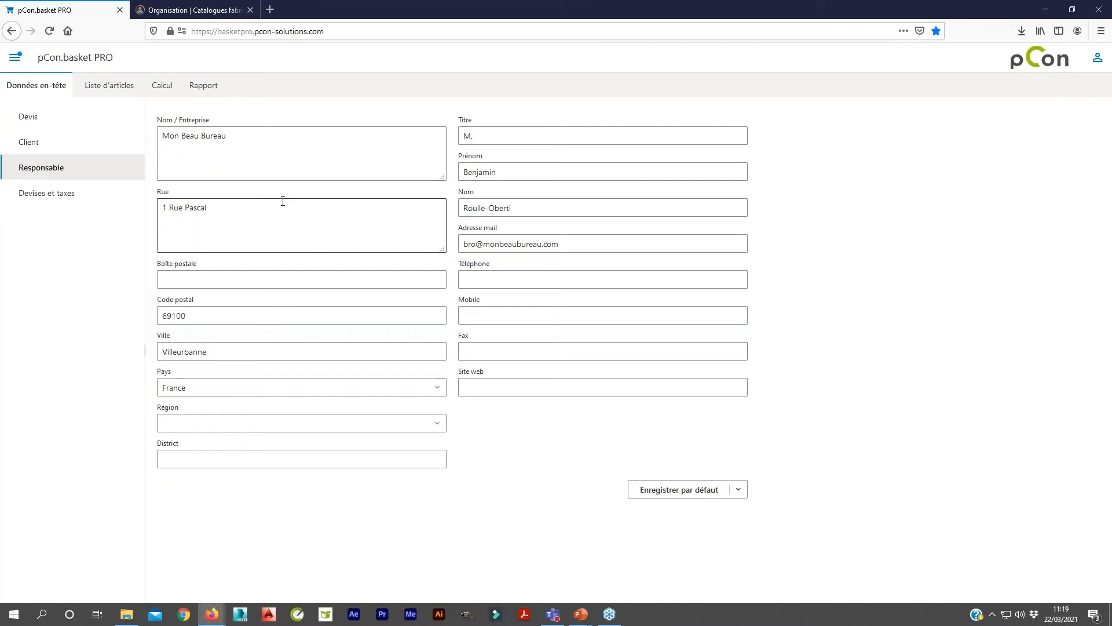
pyautogui.click(40, 200)
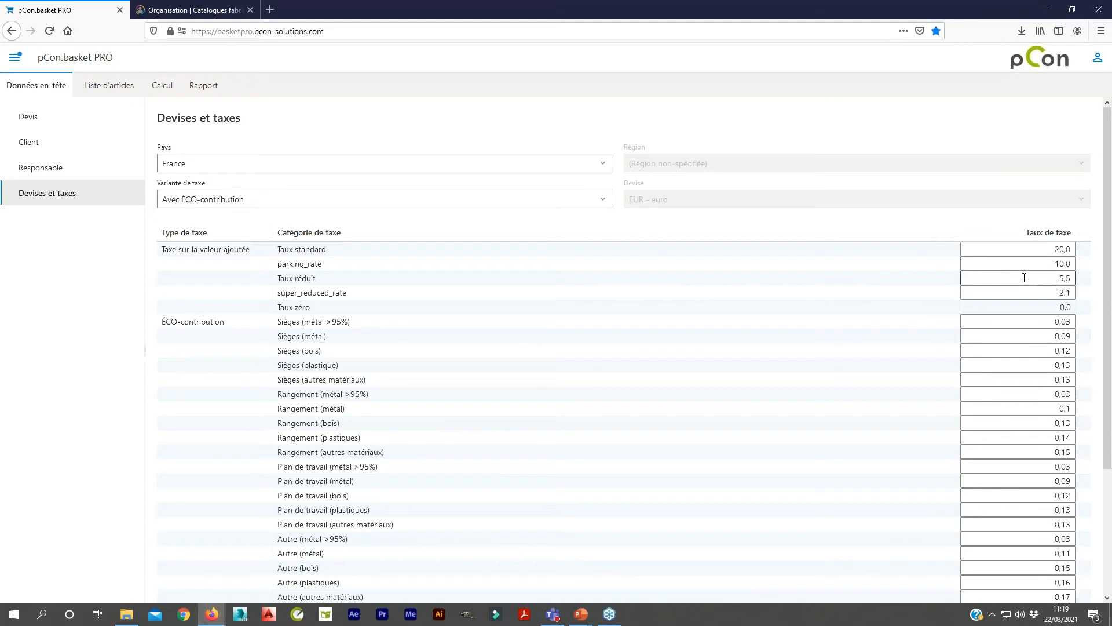
pyautogui.scroll(-3, 1024, 278)
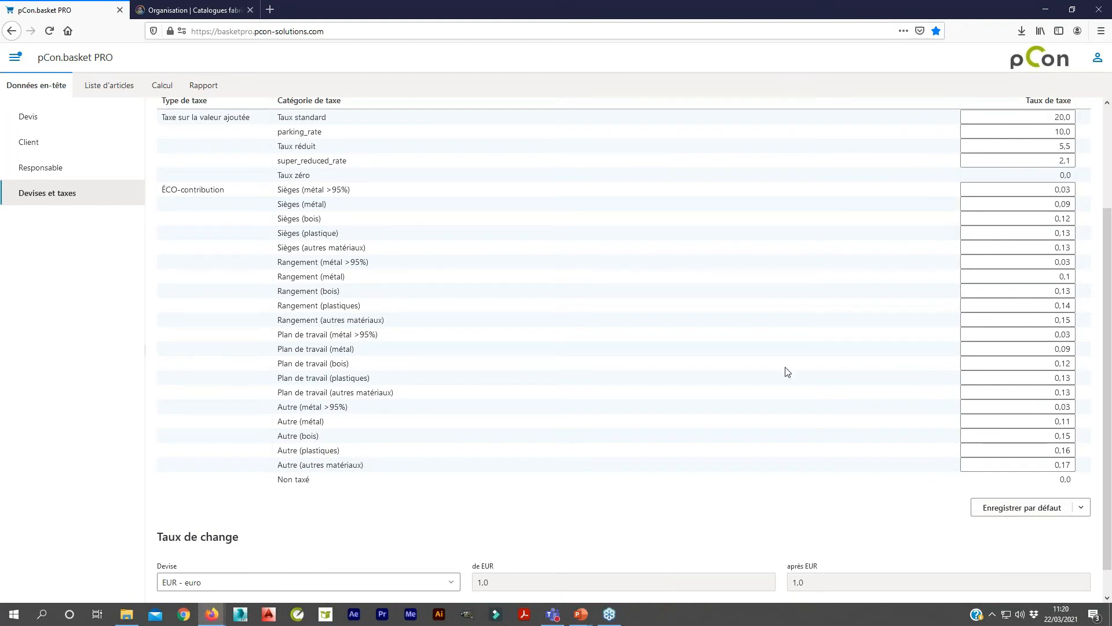
# Step: In the article calculation of chair 1.2, set the Vendor Discount to 55 % and % Dis. / Up. from Net to 5 %
pyautogui.click(106, 89)
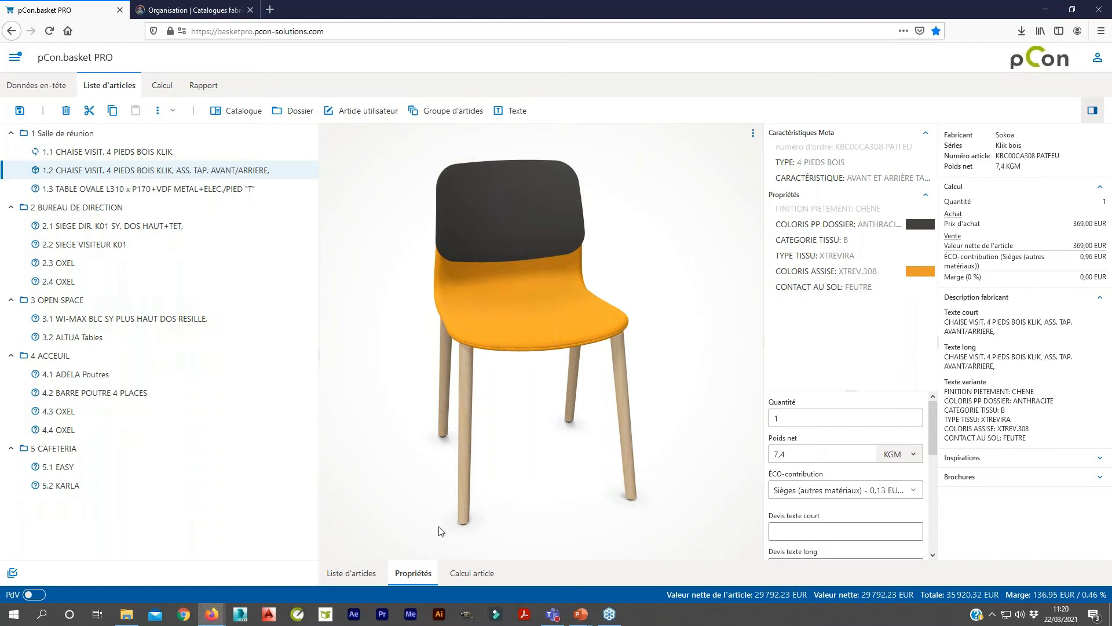
pyautogui.click(472, 573)
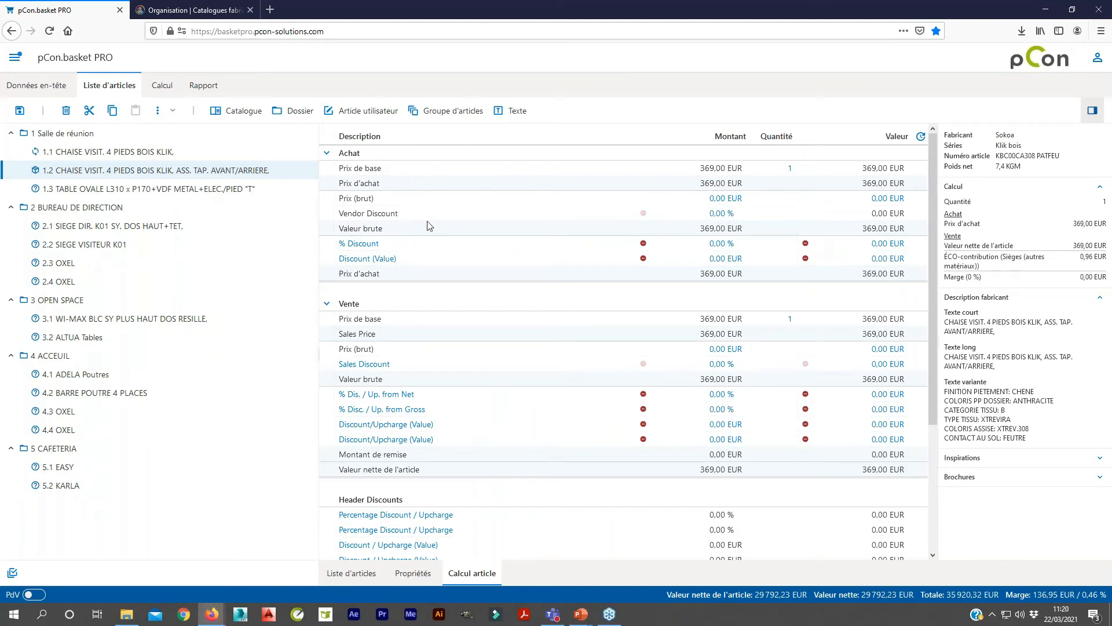
pyautogui.click(711, 213)
pyautogui.write('55')
pyautogui.press('Tab')
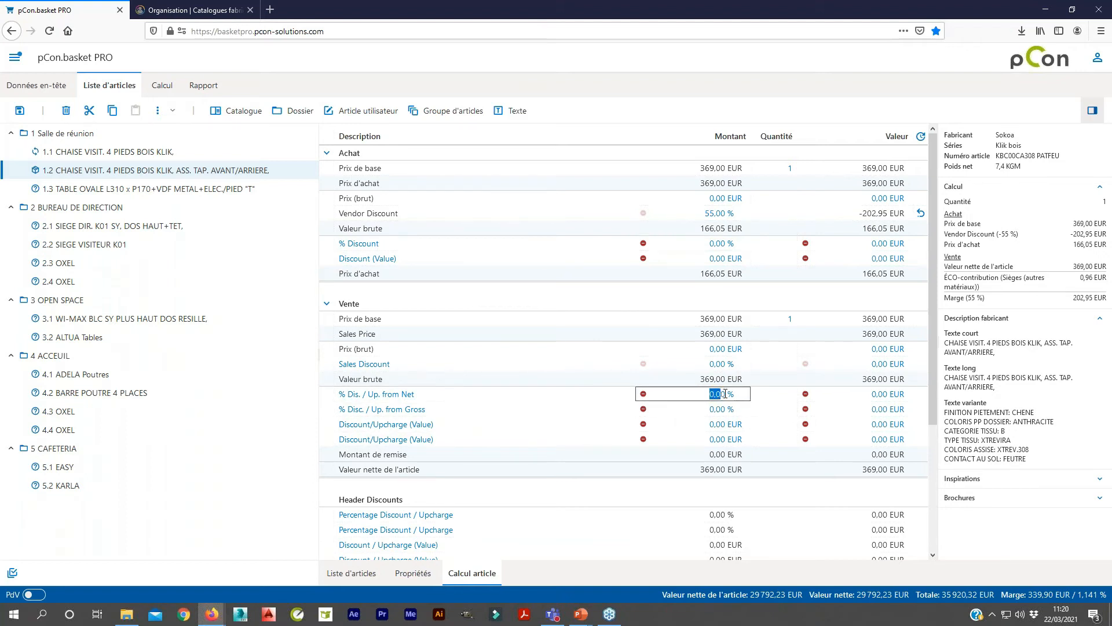
pyautogui.write('5')
pyautogui.press('Tab')
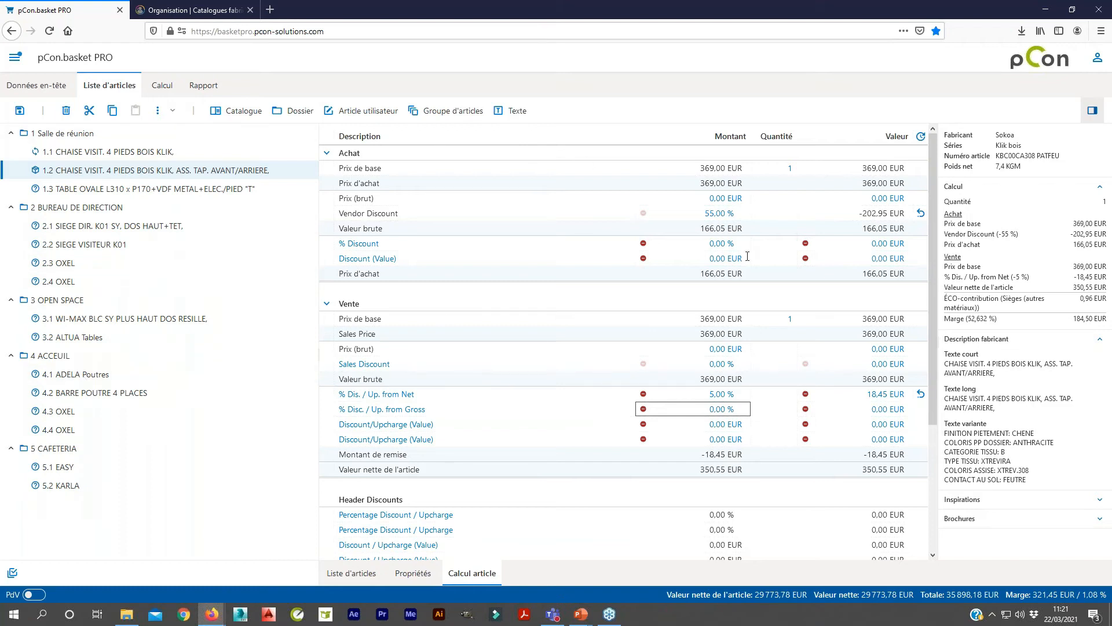
# Step: Rename the first Percentage Discount / Upcharge line of the quote's header discounts as "frais de livraison"
pyautogui.click(164, 87)
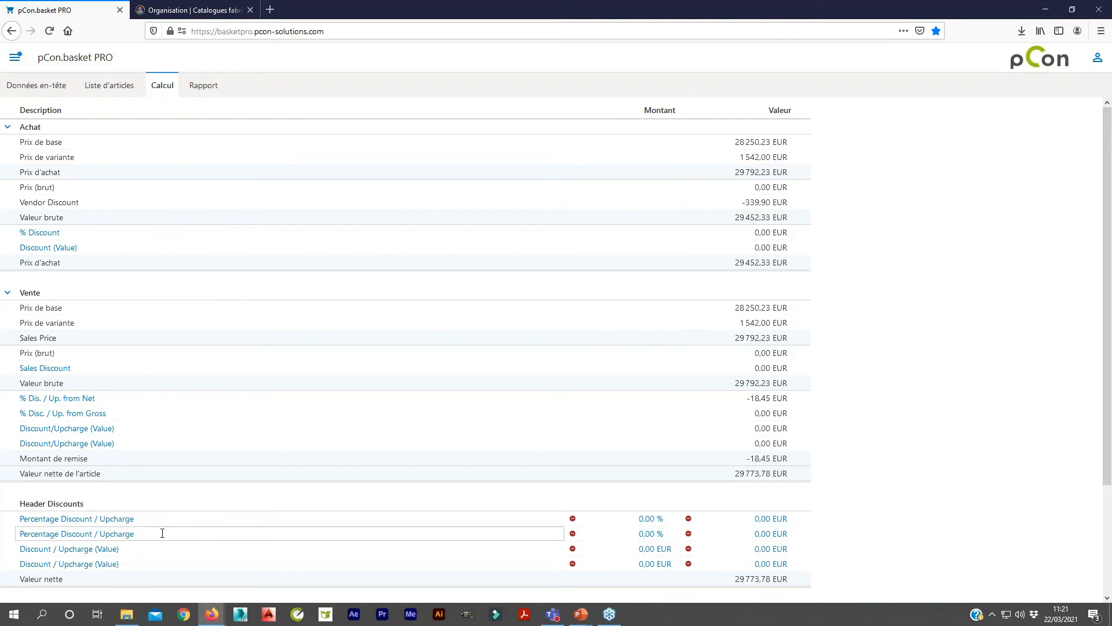
pyautogui.moveTo(135, 519); pyautogui.dragTo(5, 509)
pyautogui.click(108, 525)
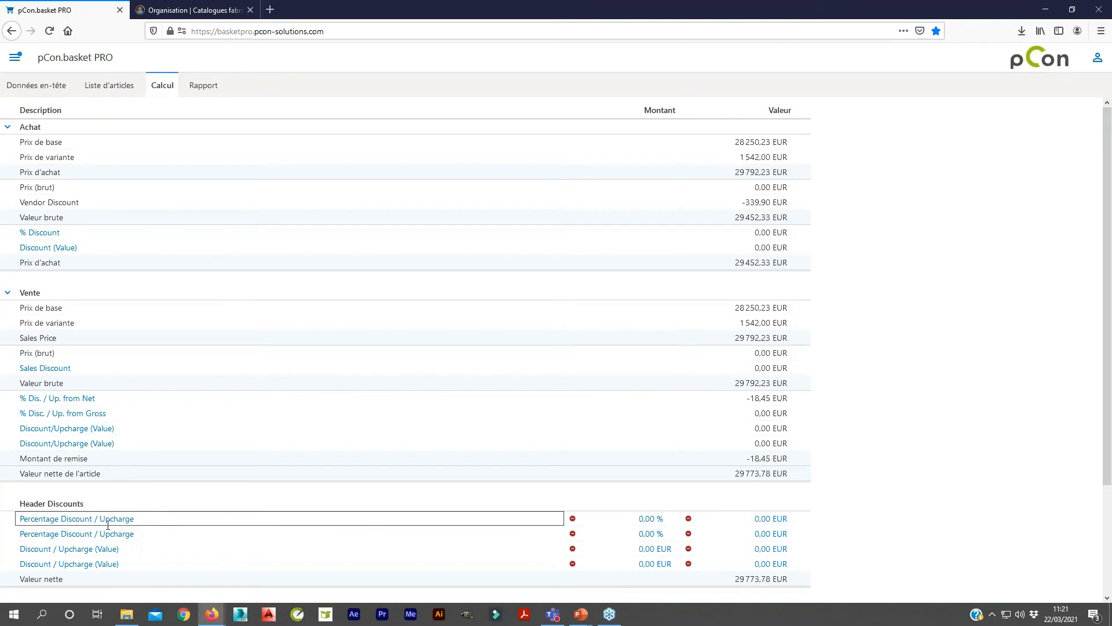
pyautogui.moveTo(135, 518); pyautogui.dragTo(16, 520)
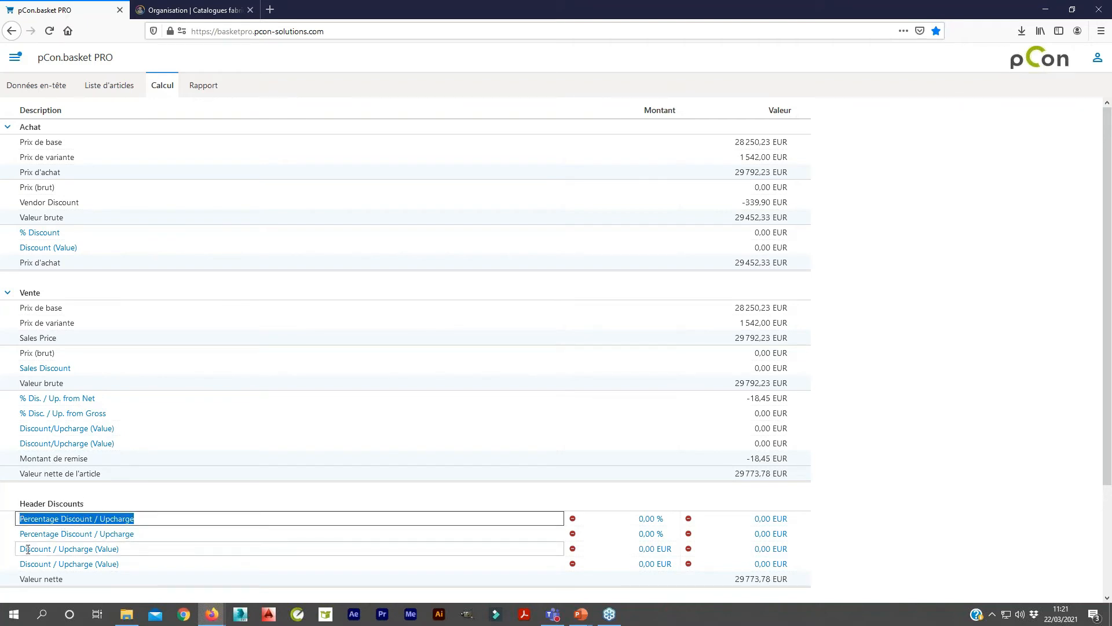
pyautogui.write('frais de livraisons')
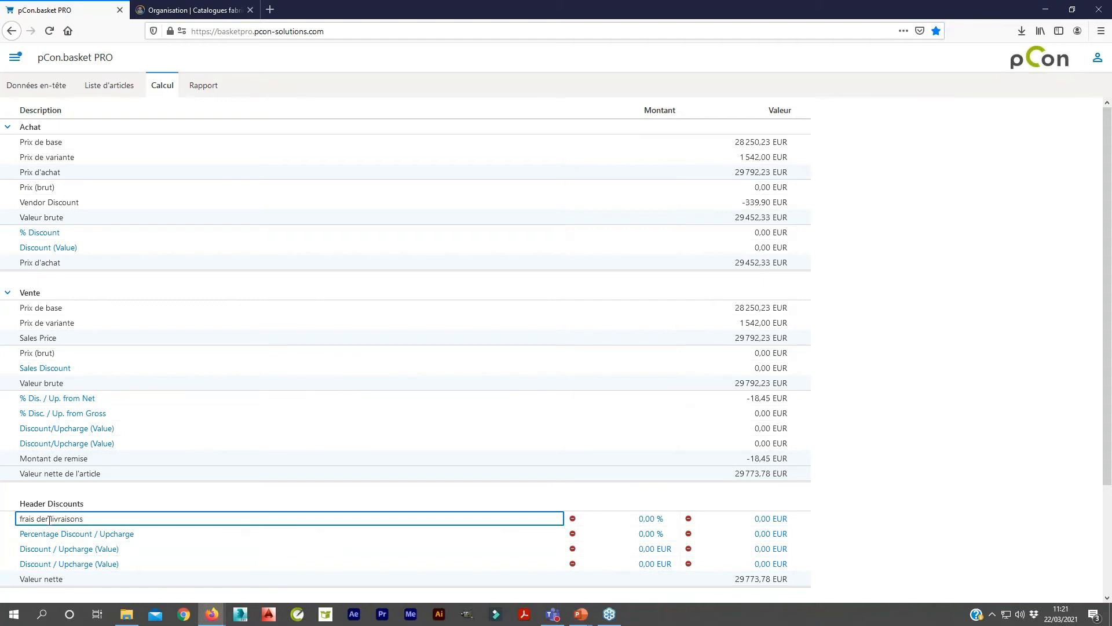
pyautogui.press('BackSpace')
# Step: Set the amount of the "frais de livraison" line to 5 %
pyautogui.moveTo(637, 518); pyautogui.dragTo(660, 519)
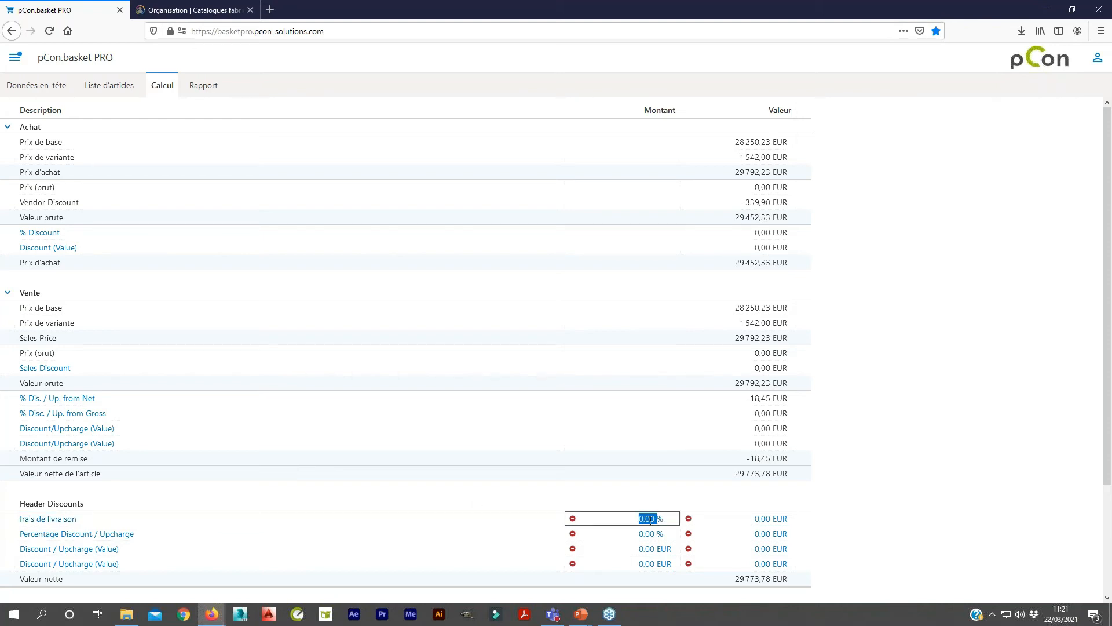
pyautogui.write('5')
pyautogui.press('Tab')
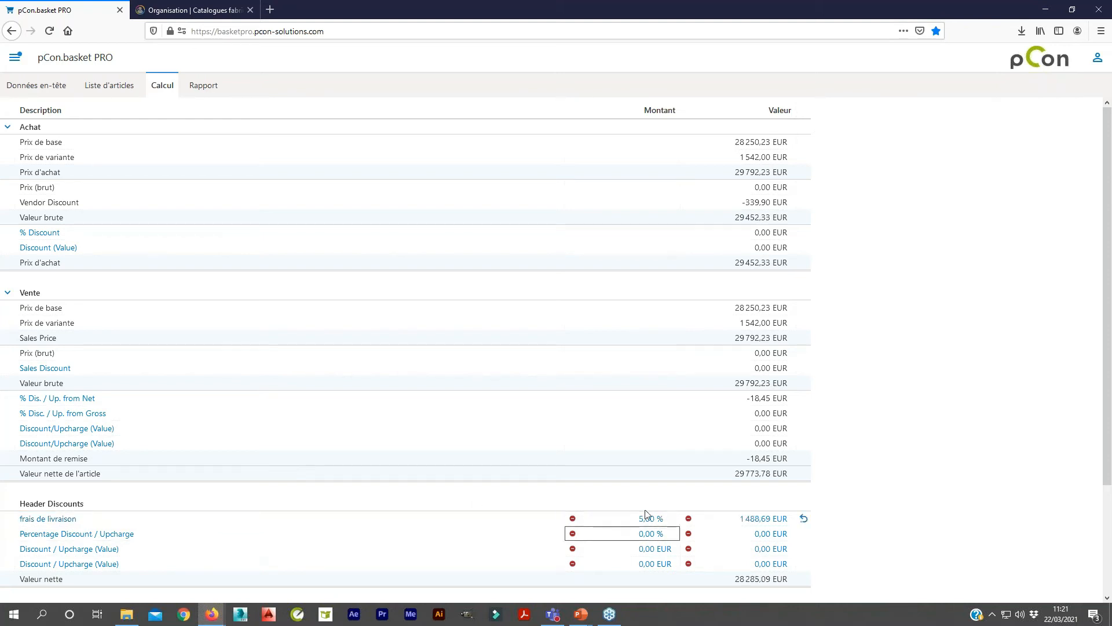
# Step: Turn the "frais de livraison" percentage from a discount into an upcharge and open the quote's report
pyautogui.click(573, 520)
pyautogui.click(215, 88)
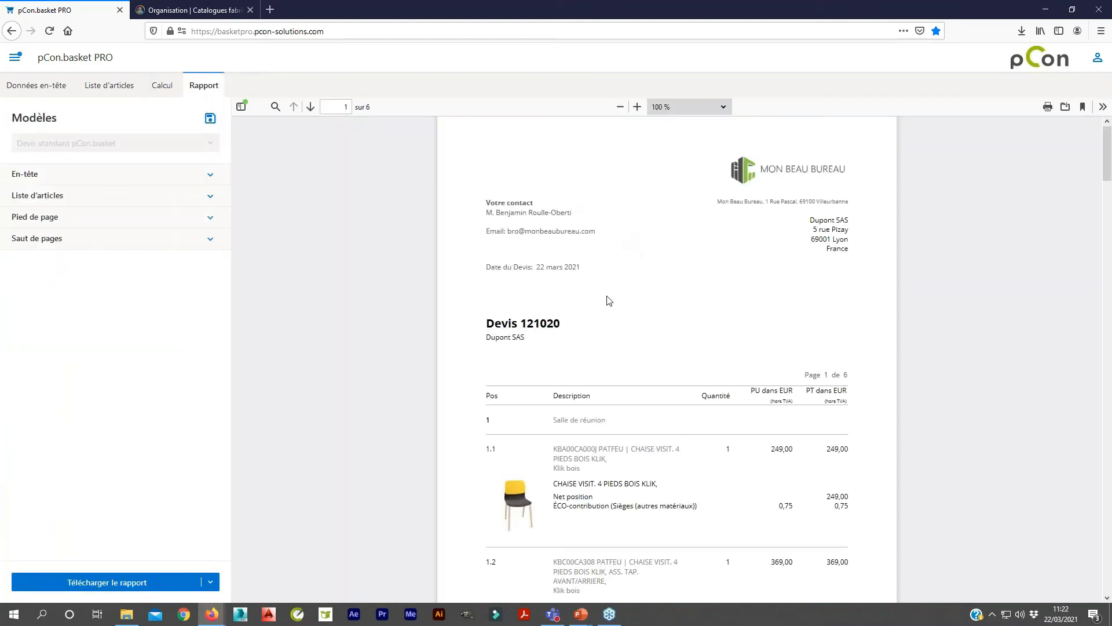
# Step: Review the quote report through to the totals on its last page, and check the article positions on page 1
pyautogui.scroll(-15, 752, 417)
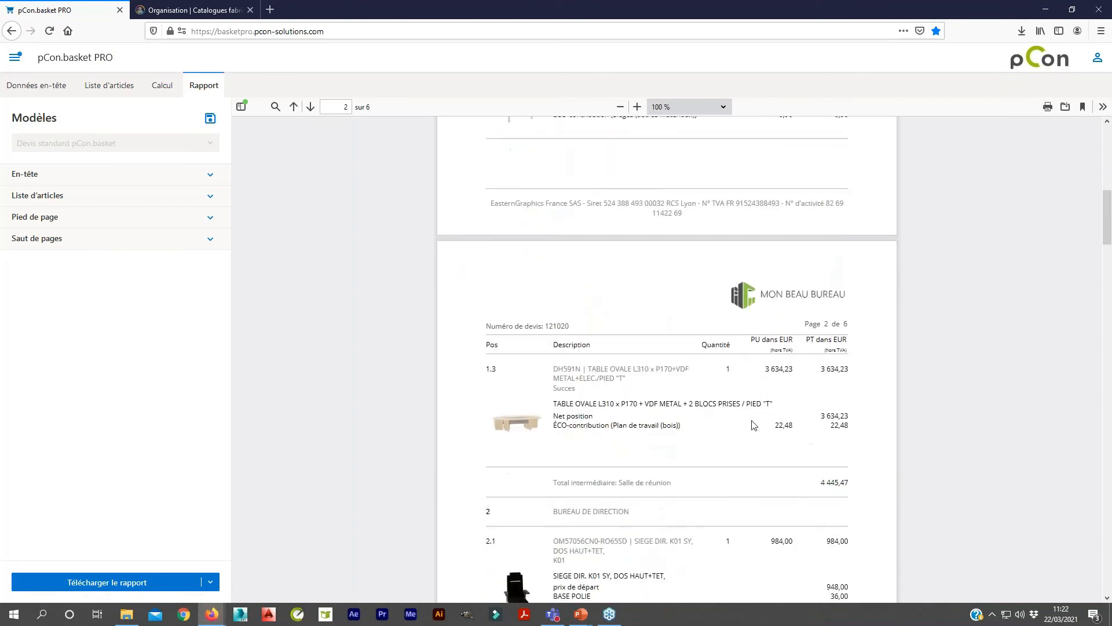
pyautogui.scroll(-18, 752, 434)
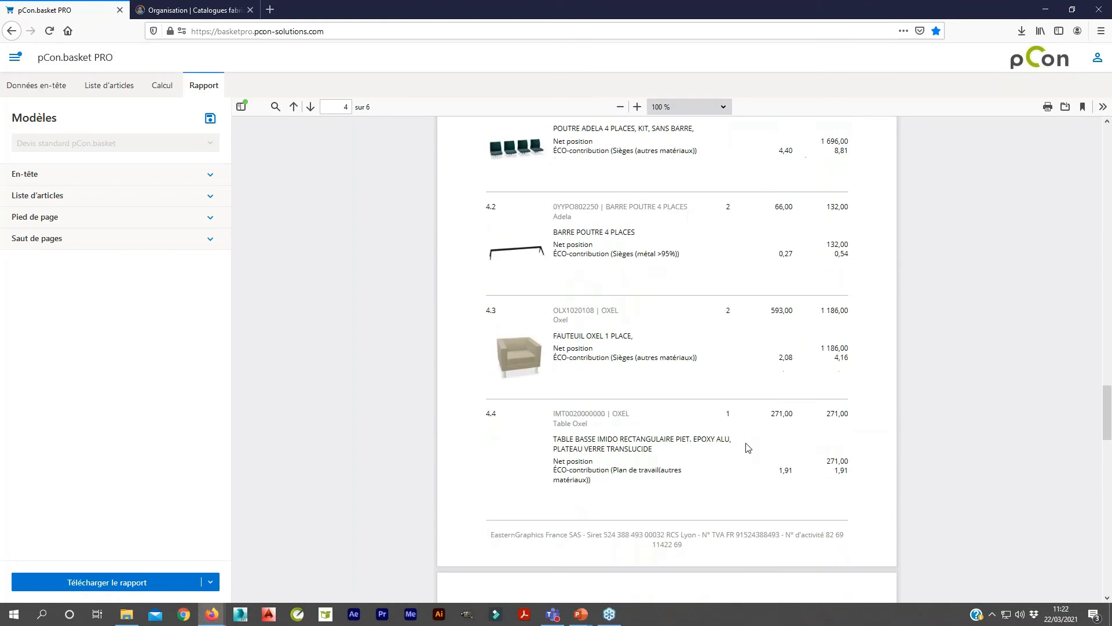
pyautogui.scroll(-14, 747, 451)
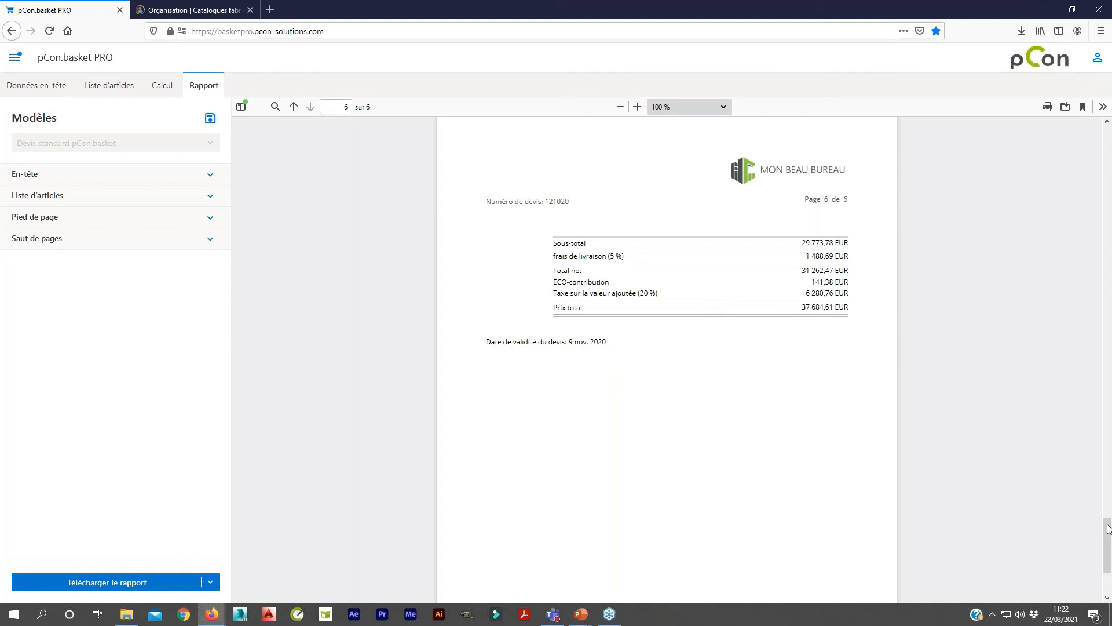
pyautogui.click(1109, 445)
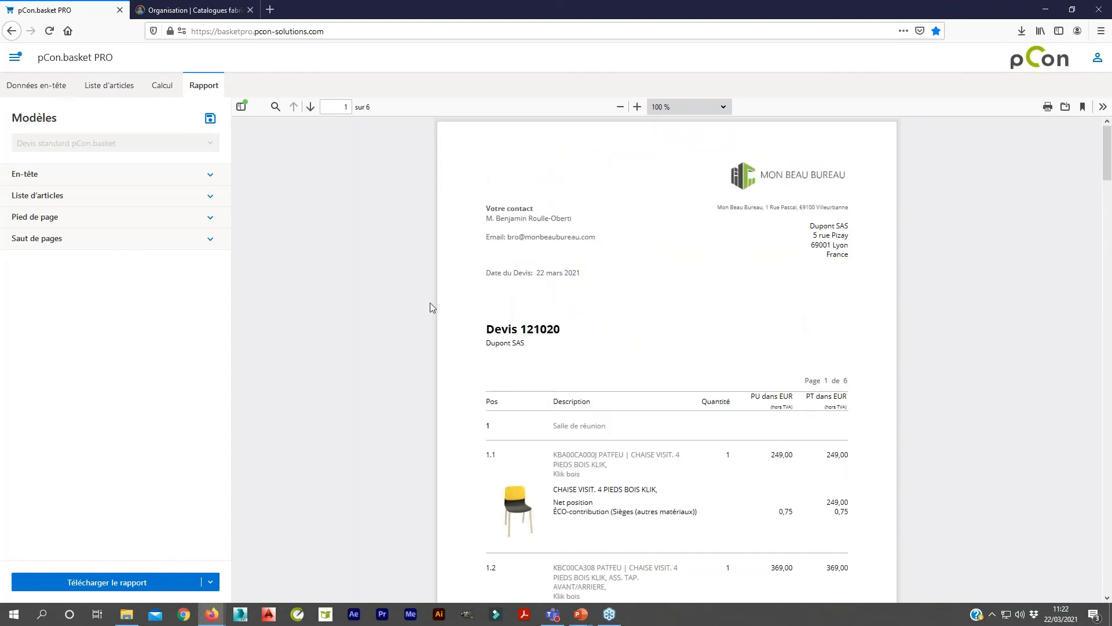
pyautogui.scroll(-2, 539, 394)
pyautogui.scroll(-3, 550, 419)
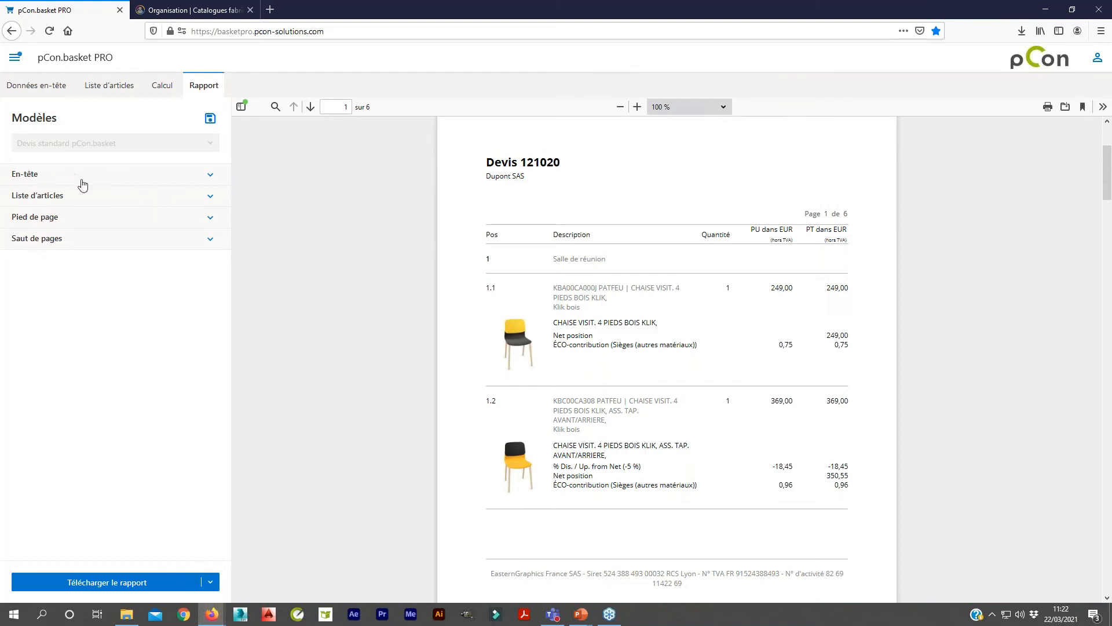
# Step: Examine the report template's header, article list and footer options, trying the Fabricant option, and view the alternatives to downloading the report
pyautogui.click(205, 176)
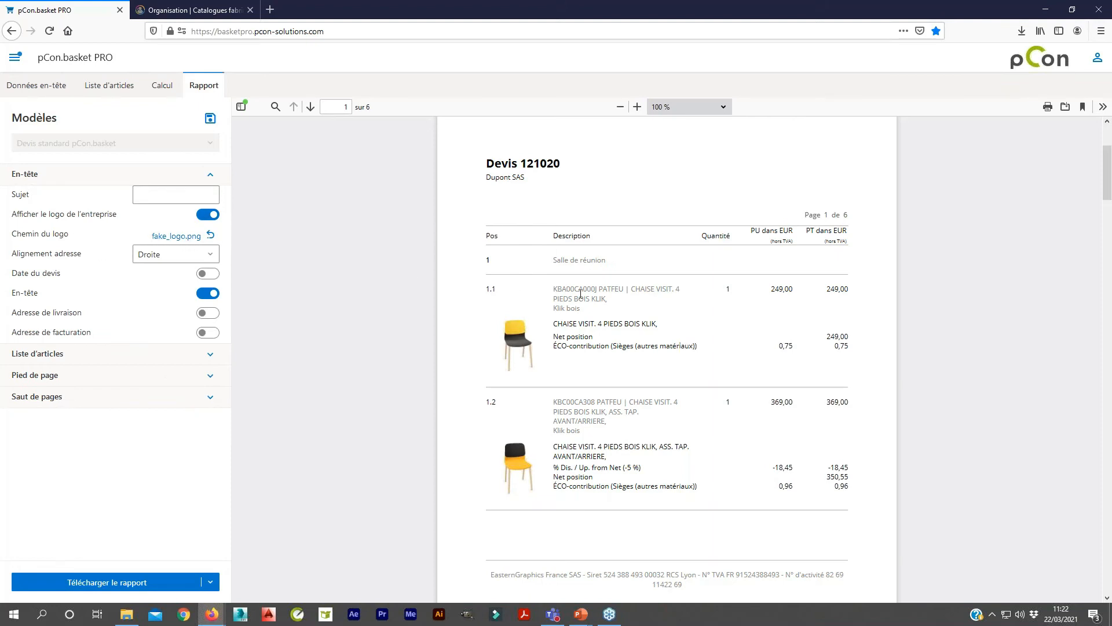
pyautogui.scroll(3, 514, 284)
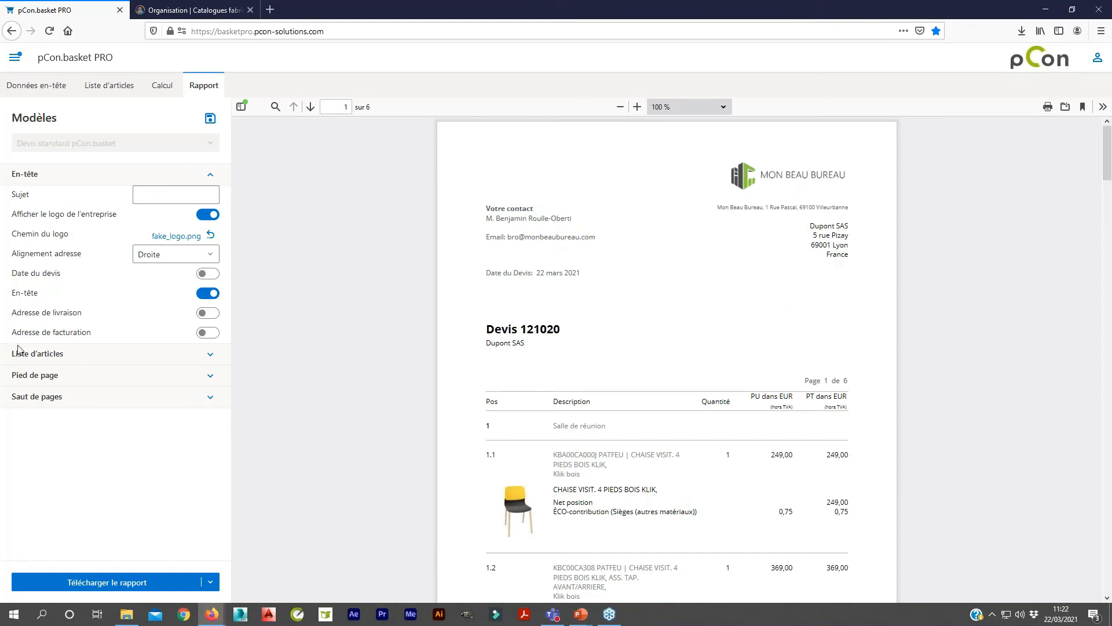
pyautogui.click(47, 358)
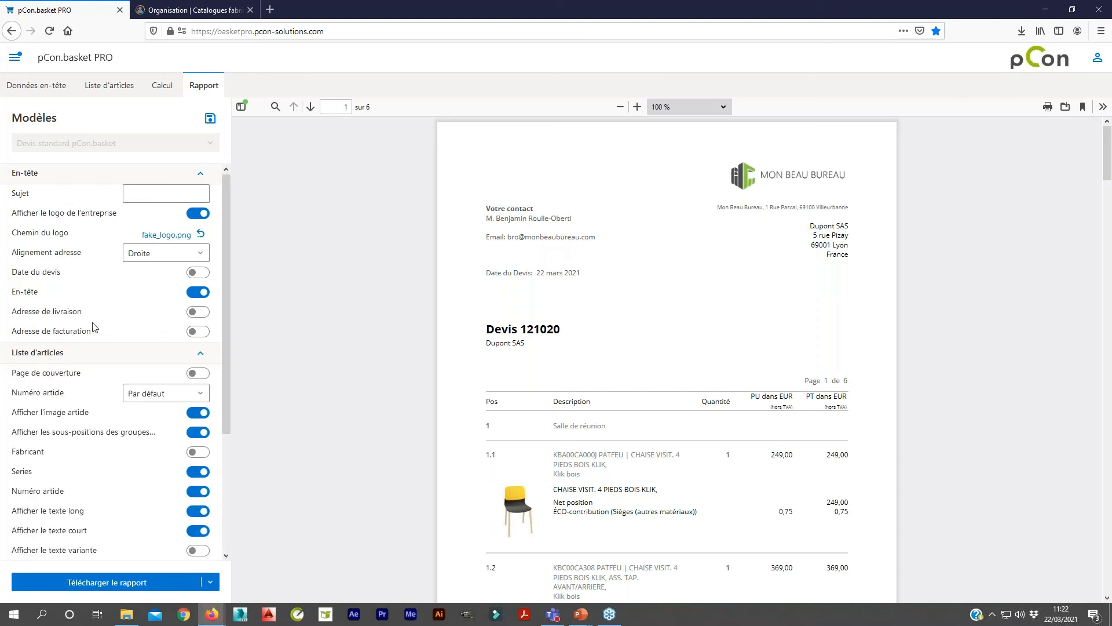
pyautogui.scroll(-2, 99, 319)
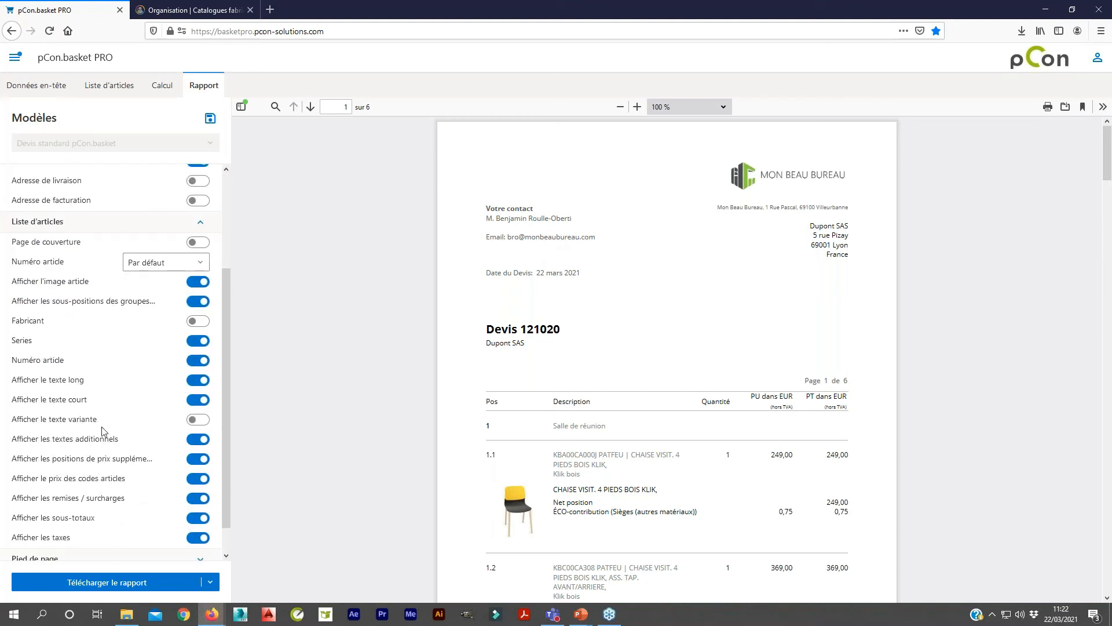
pyautogui.click(195, 321)
pyautogui.click(196, 321)
pyautogui.scroll(-1, 191, 382)
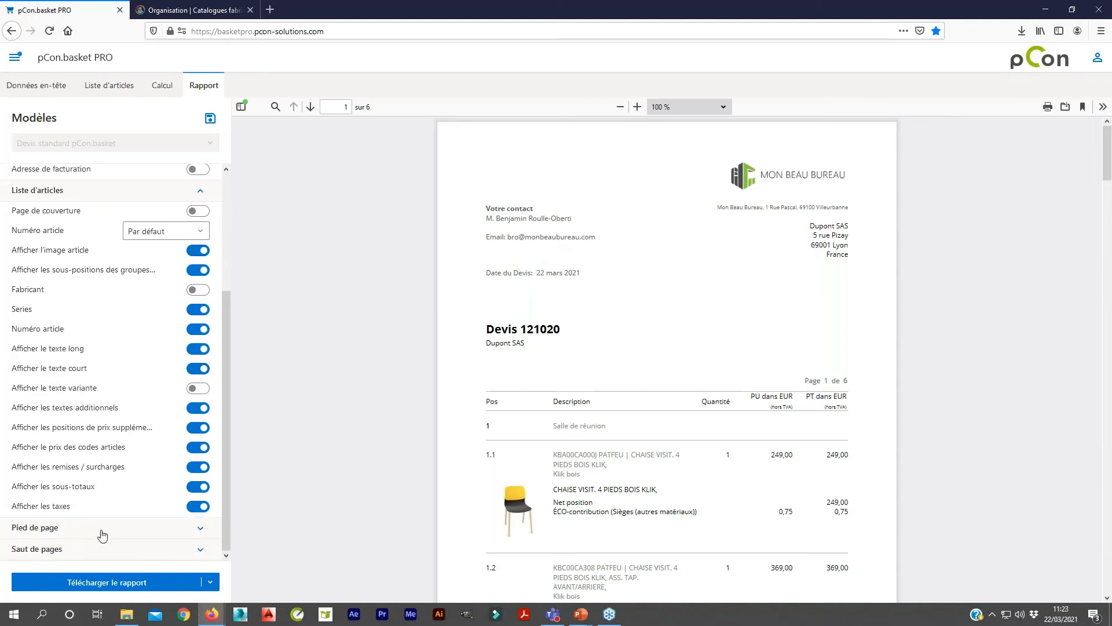
pyautogui.click(101, 530)
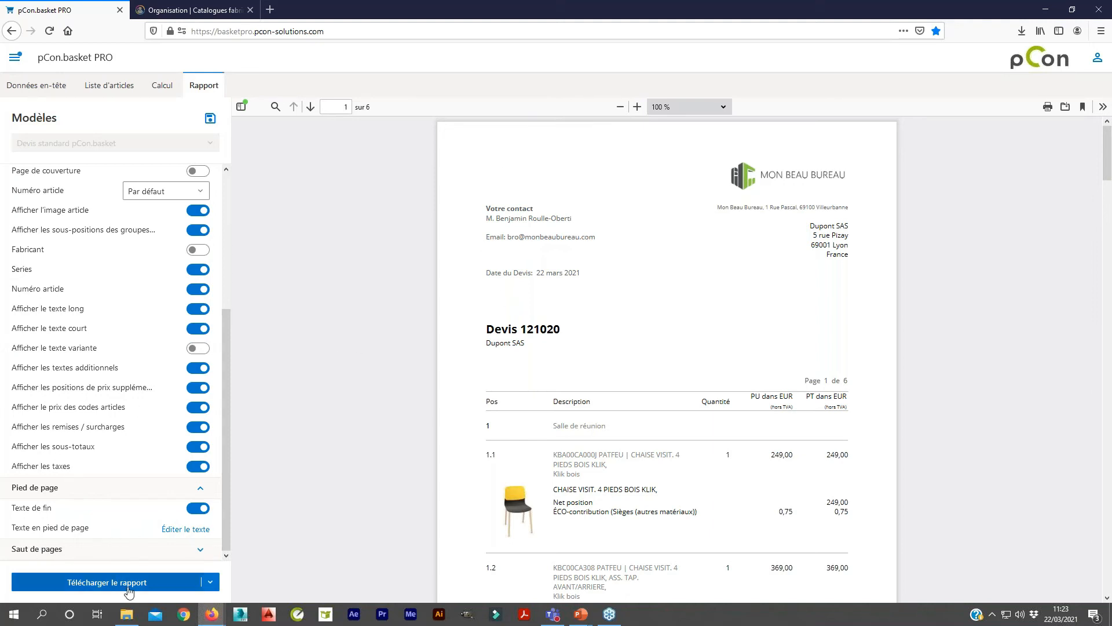
pyautogui.click(210, 582)
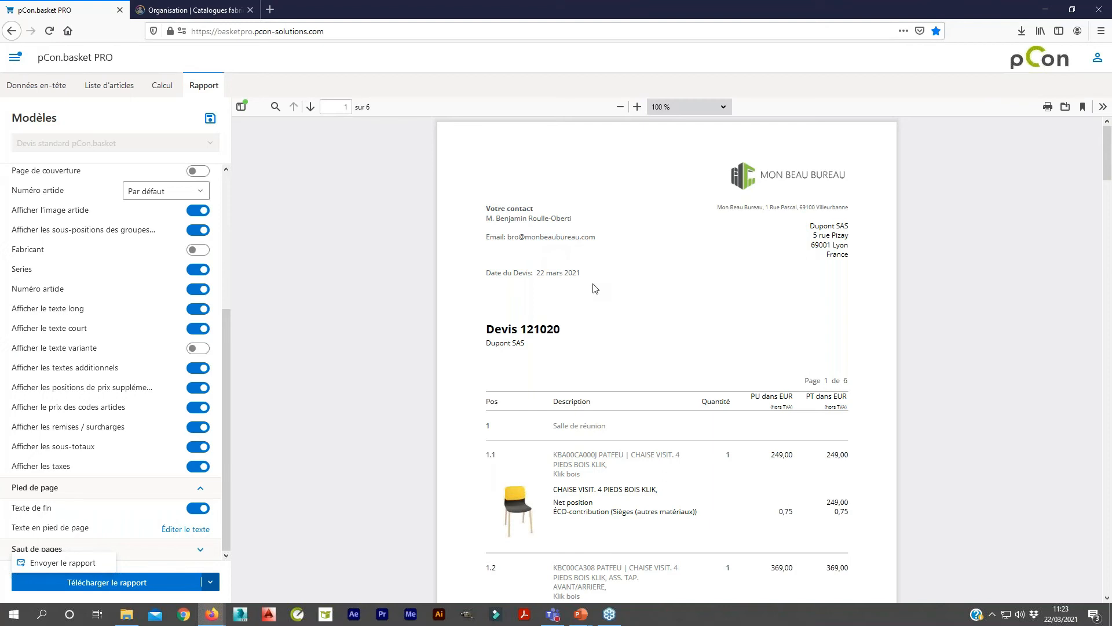
# Step: Show the properties of chair 1.2 in the article list and look through its Inspirations images
pyautogui.click(99, 88)
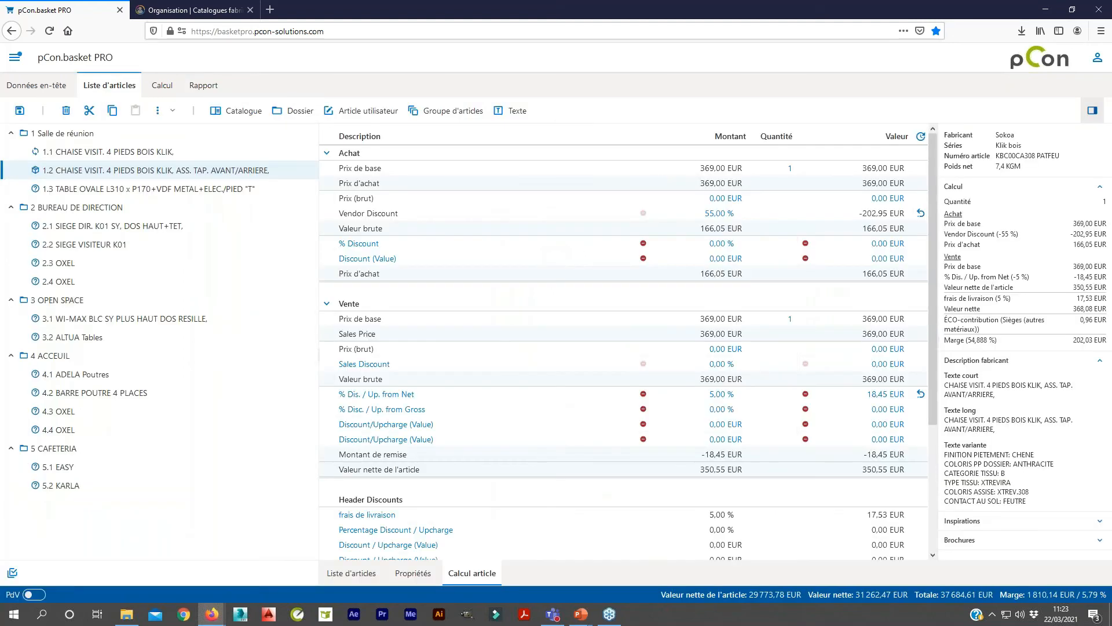
pyautogui.click(413, 573)
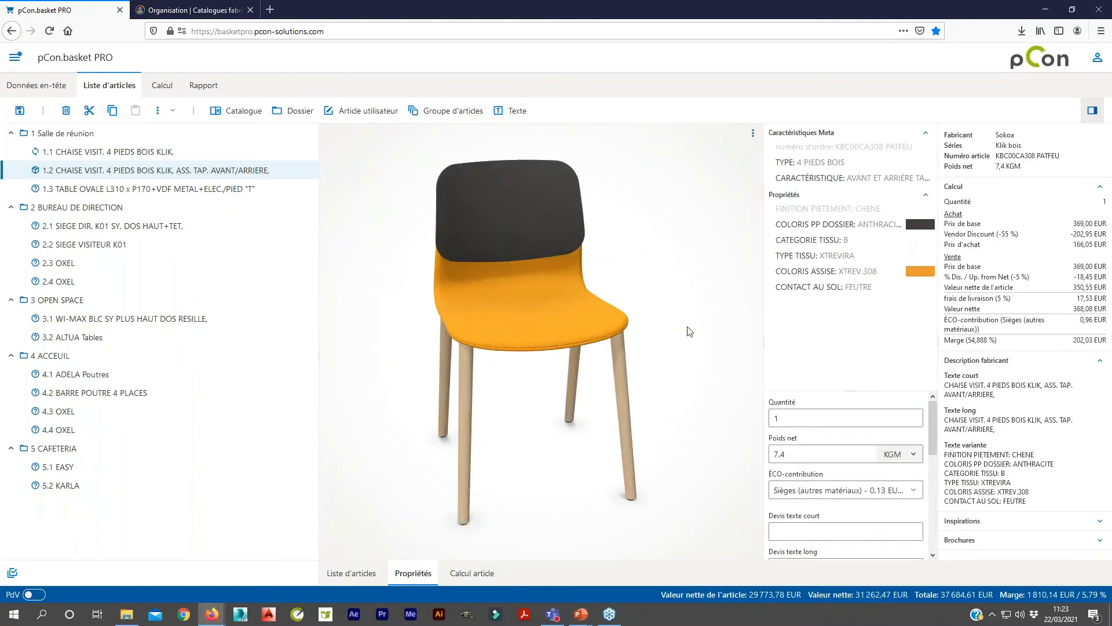
pyautogui.click(1100, 522)
pyautogui.scroll(-5, 995, 305)
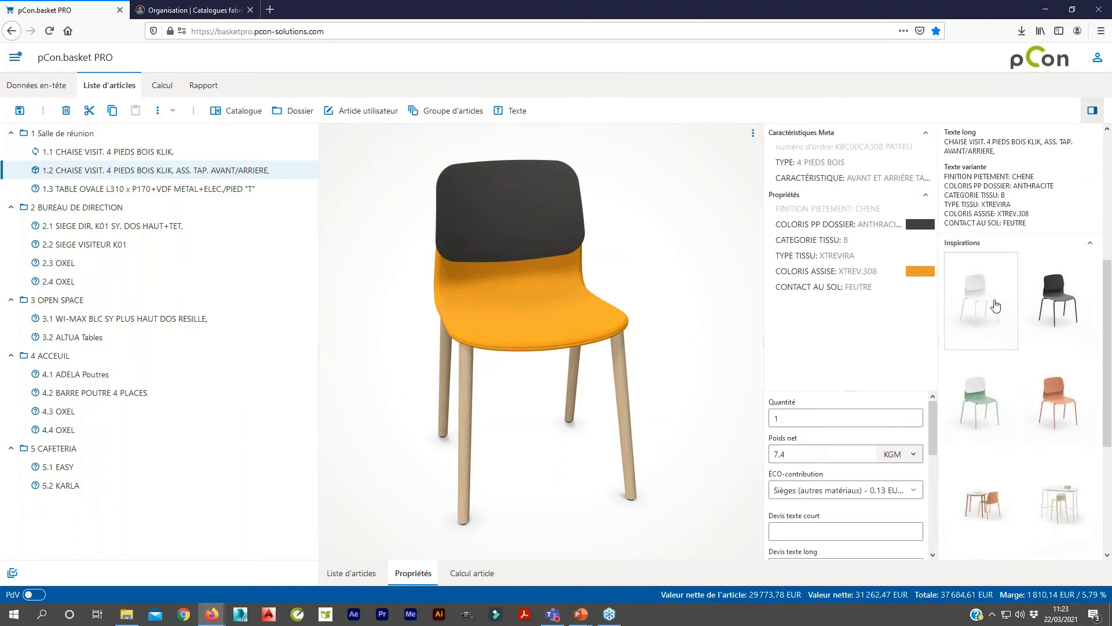
pyautogui.scroll(-4, 1023, 368)
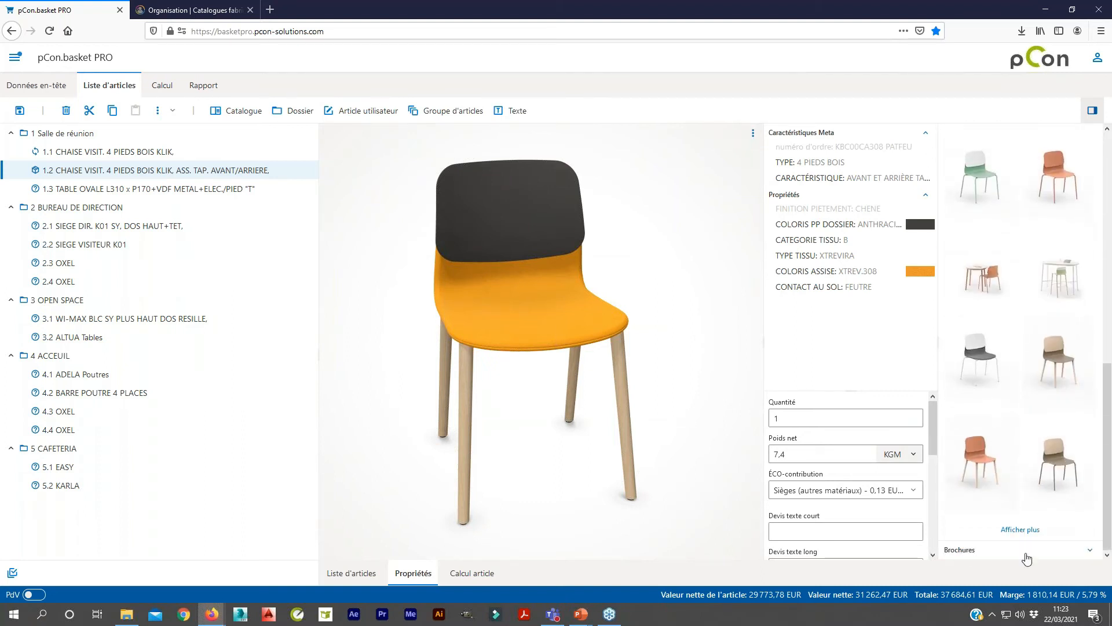
# Step: Show the brochures available for chair 1.2 and browse its inspiration images again
pyautogui.click(1017, 546)
pyautogui.scroll(-1, 1018, 546)
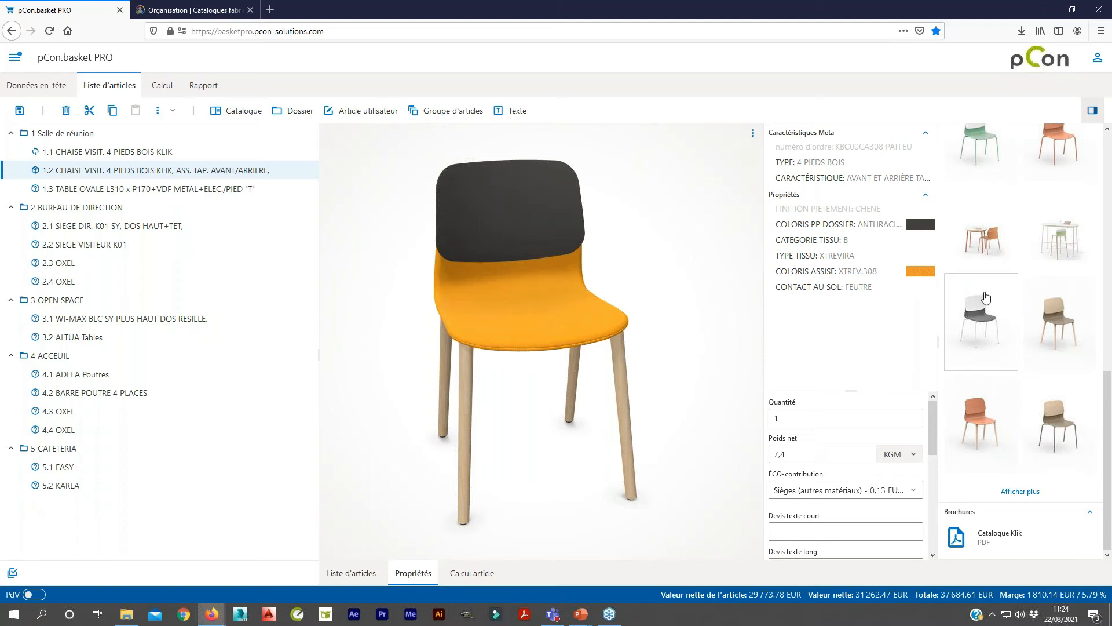
pyautogui.scroll(2, 988, 284)
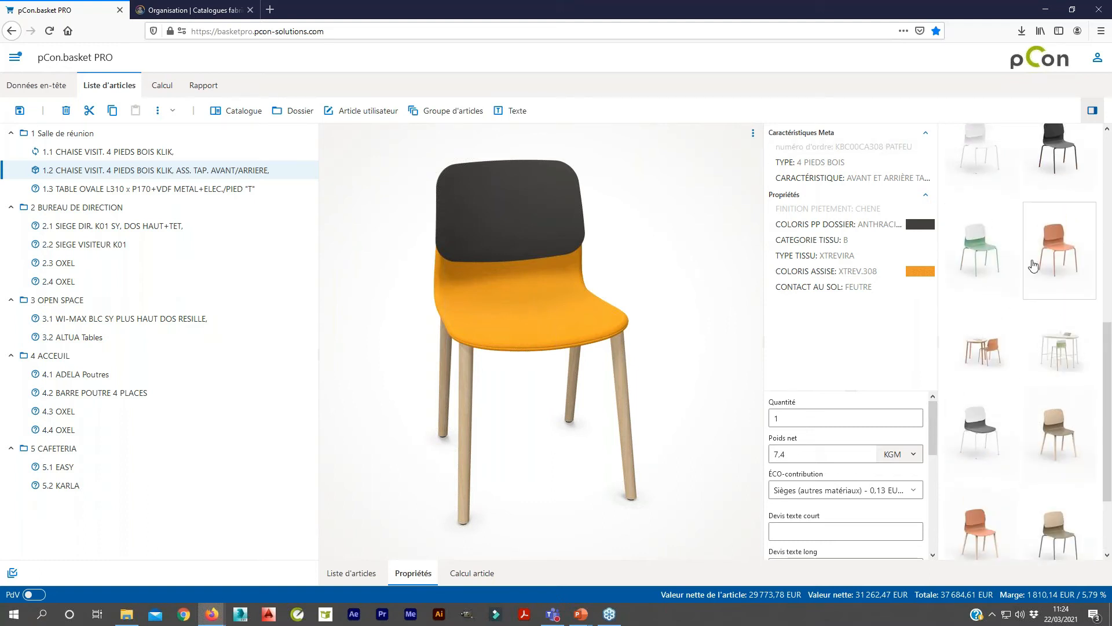
pyautogui.scroll(-1, 1017, 220)
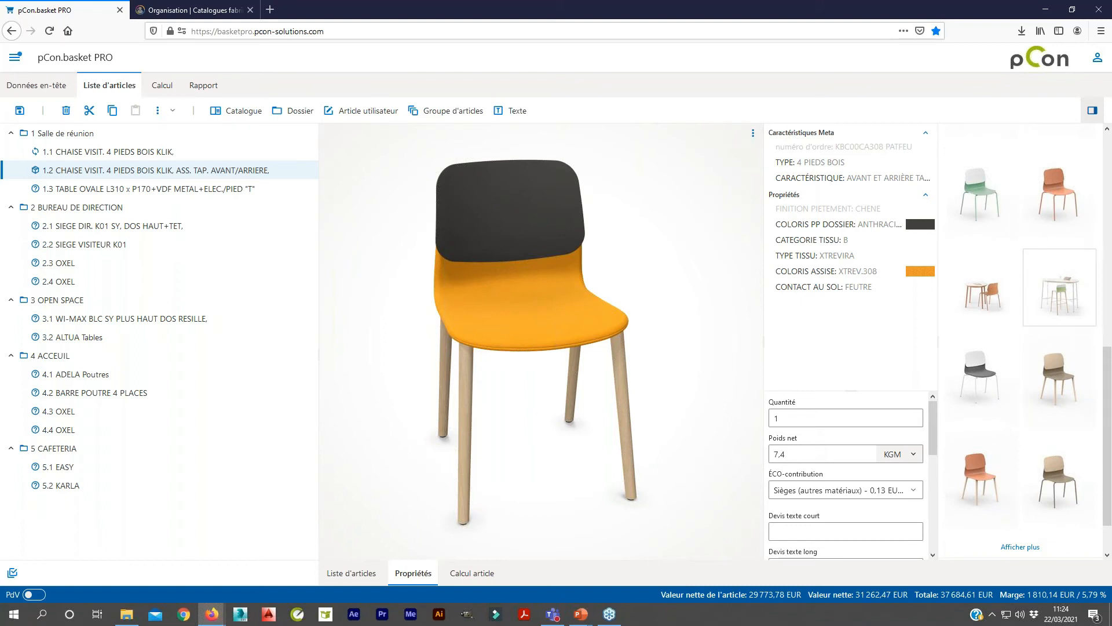
pyautogui.scroll(-1, 1033, 299)
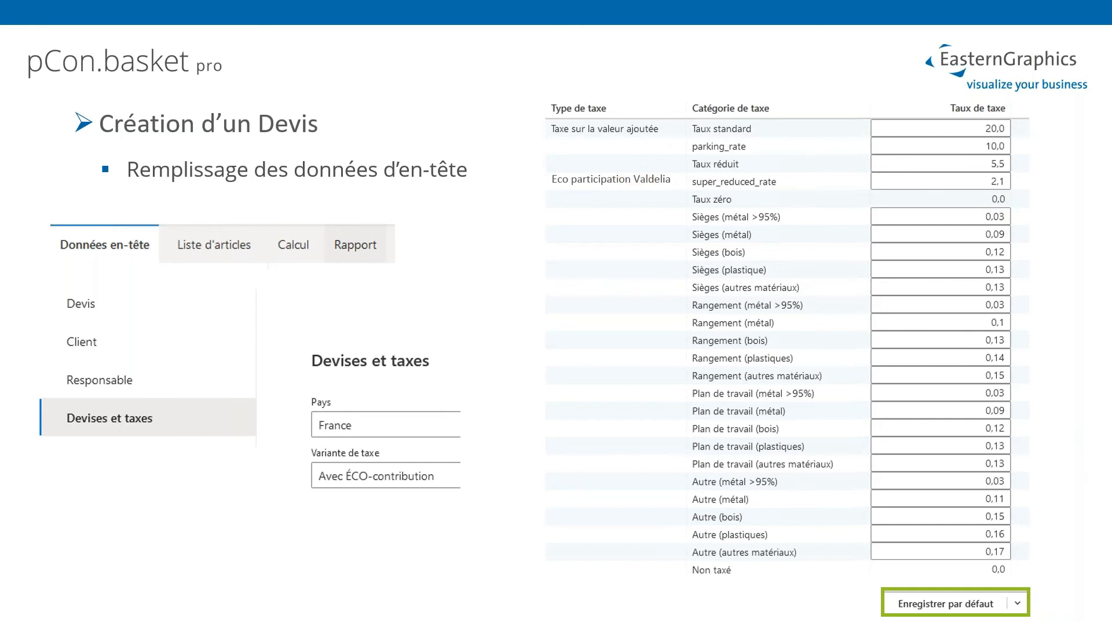
pyautogui.press('Right')
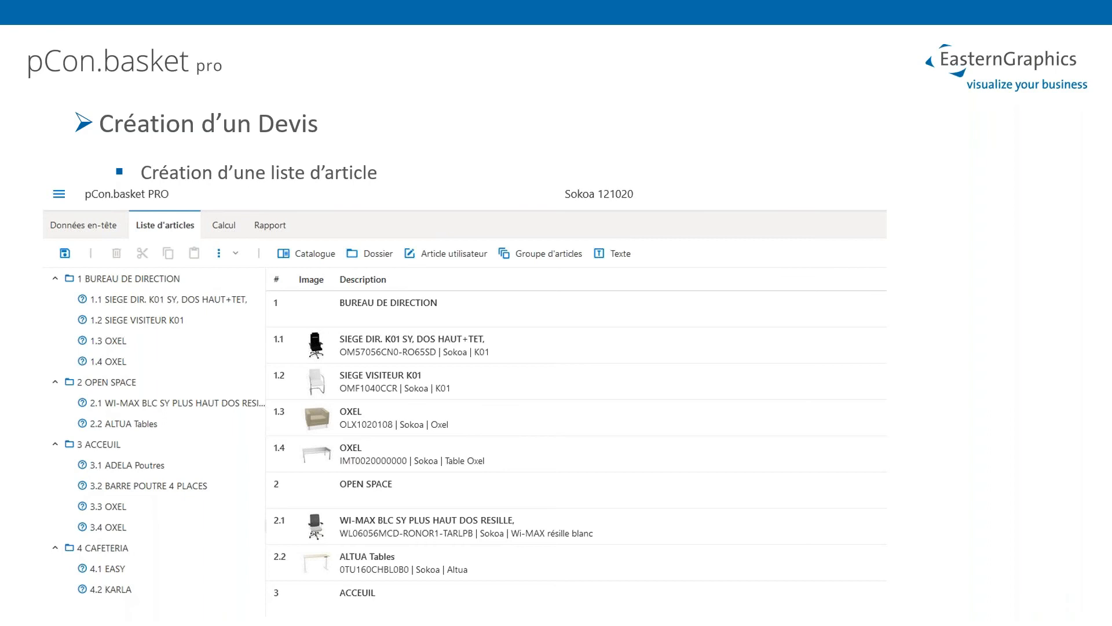
pyautogui.press('Right')
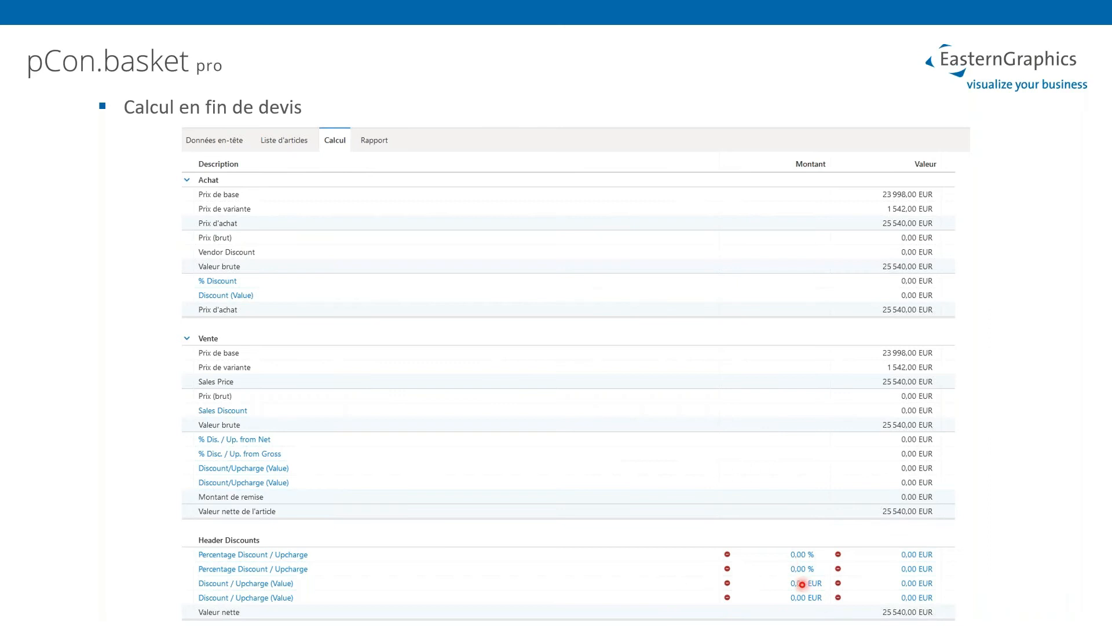
pyautogui.press('Right')
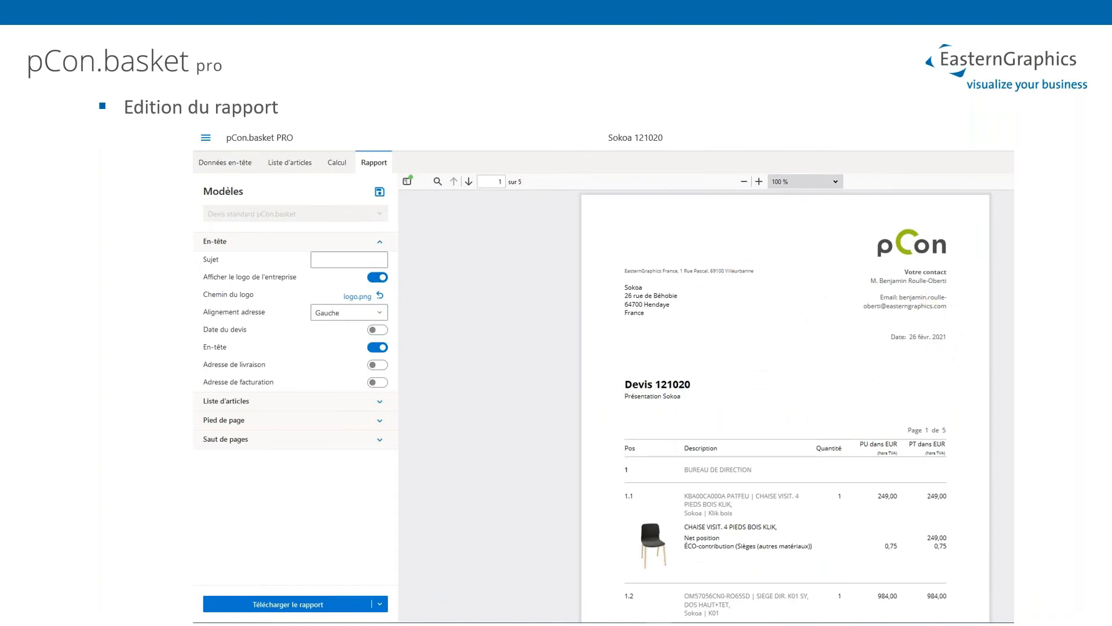
pyautogui.press('Right')
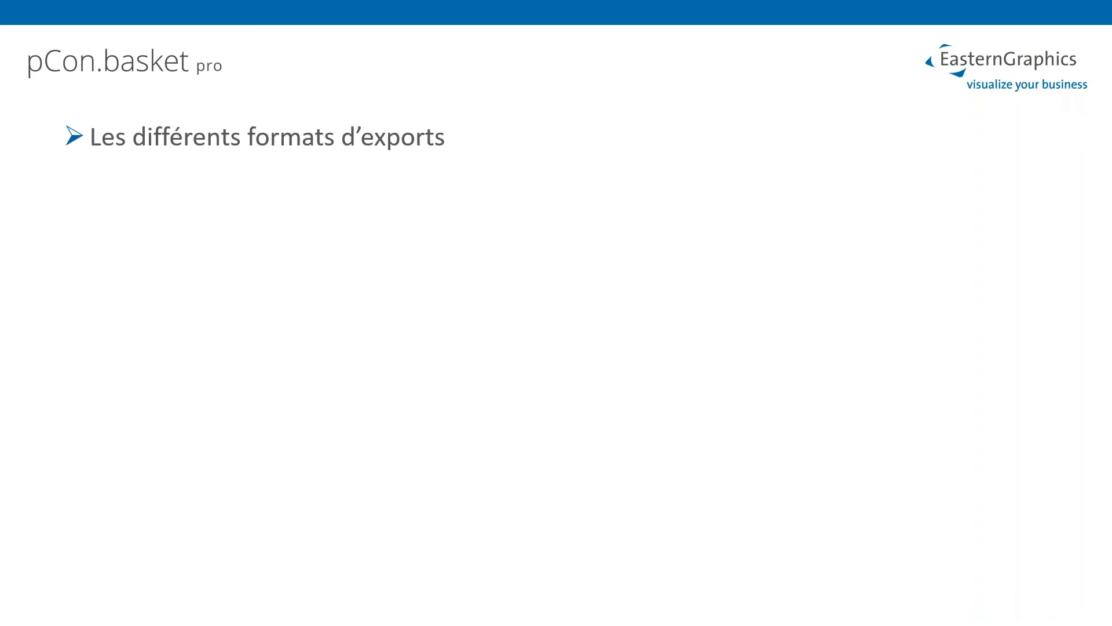
pyautogui.press('Right')
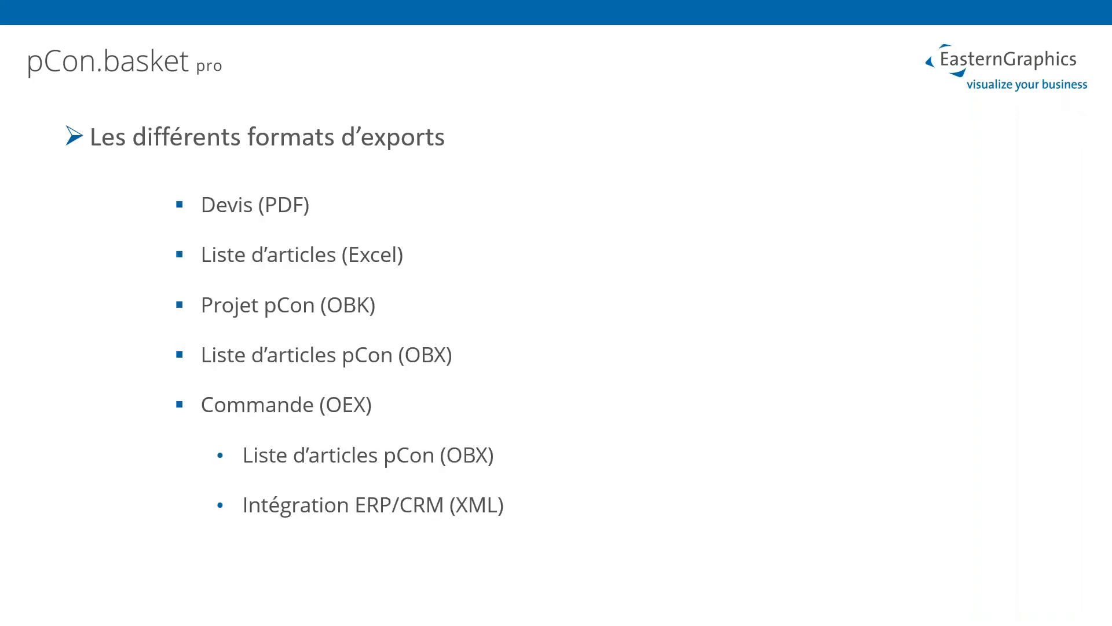
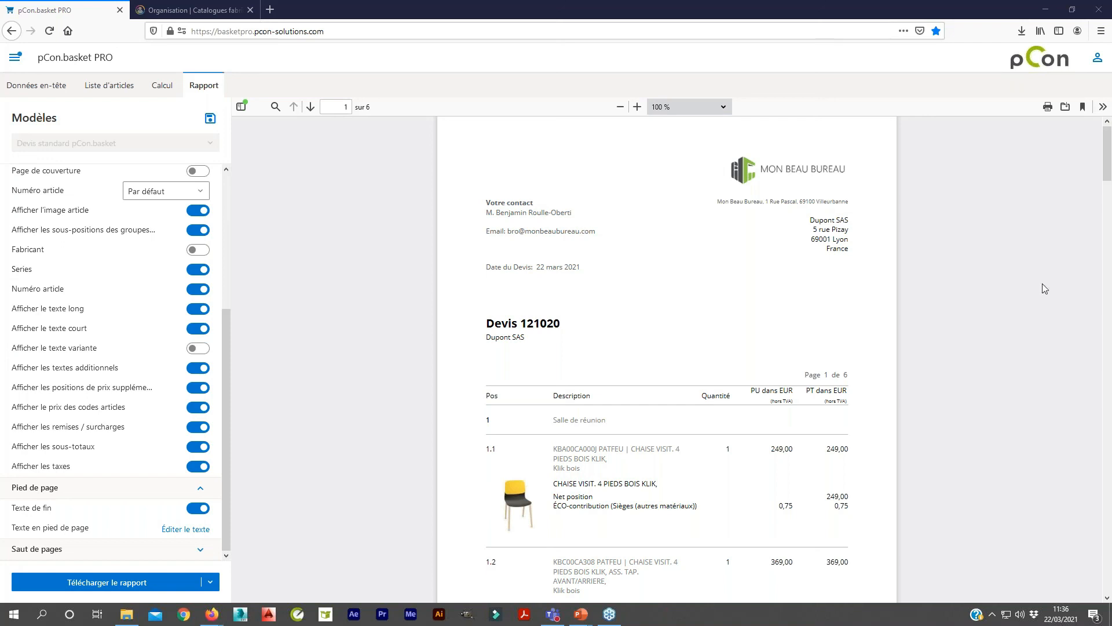
# Step: Check the tax variants offered in the quote's currency and tax data, keeping "Avec ÉCO-contribution" selected
pyautogui.click(44, 85)
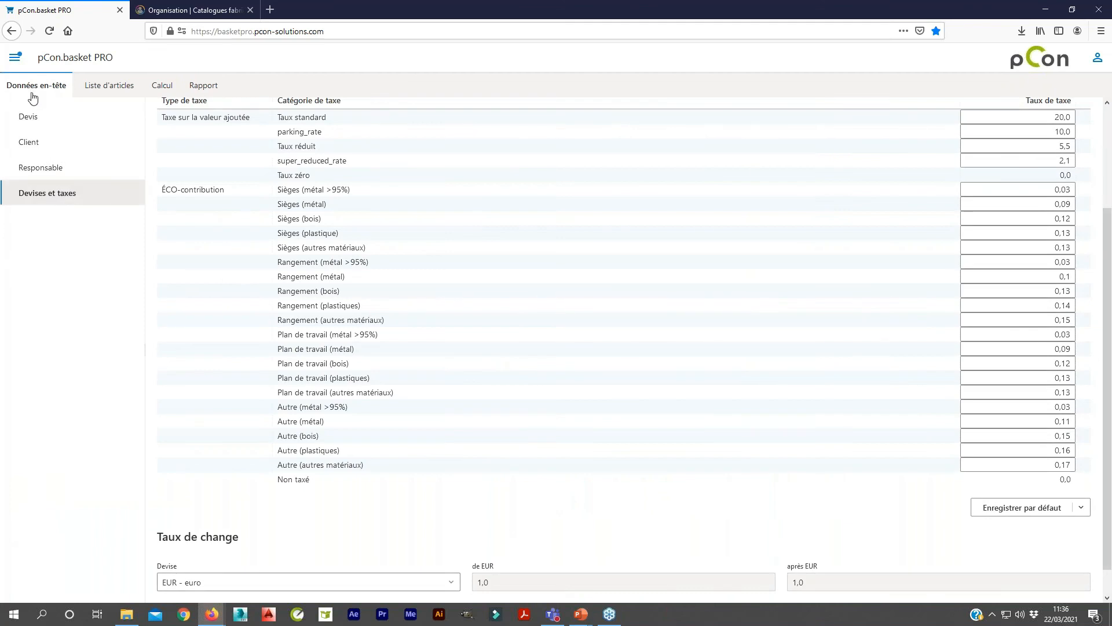
pyautogui.scroll(3, 373, 280)
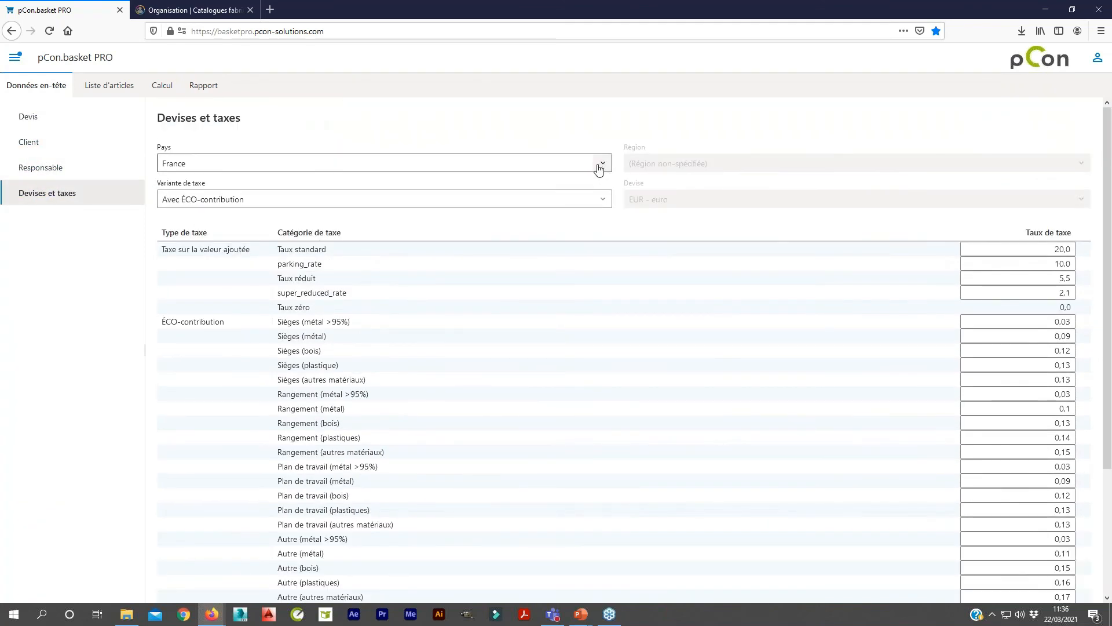
pyautogui.click(600, 200)
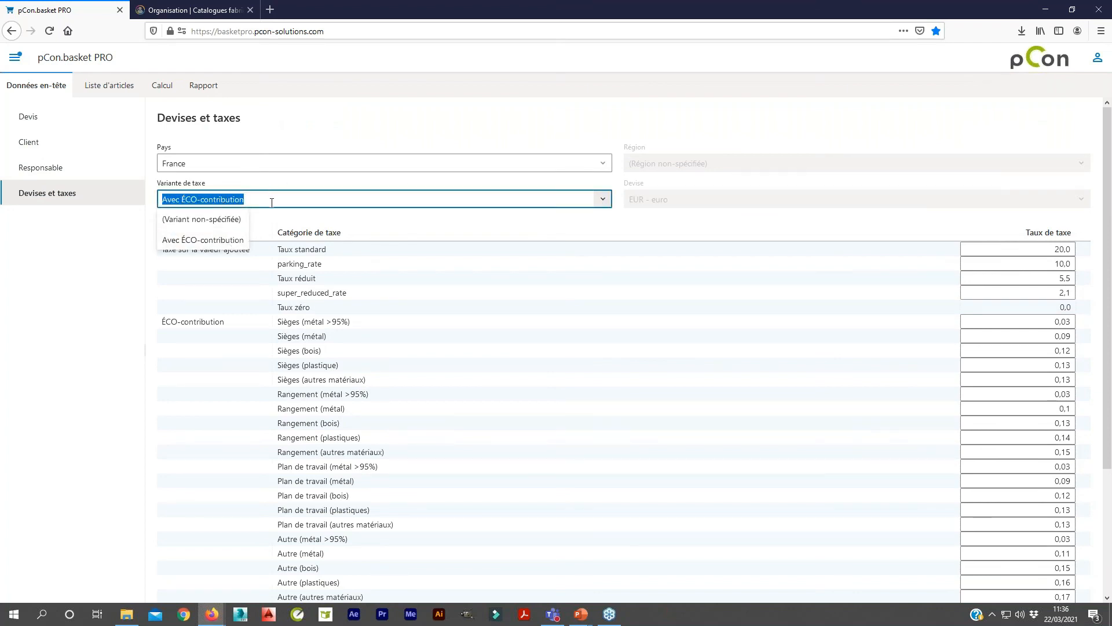
pyautogui.click(203, 240)
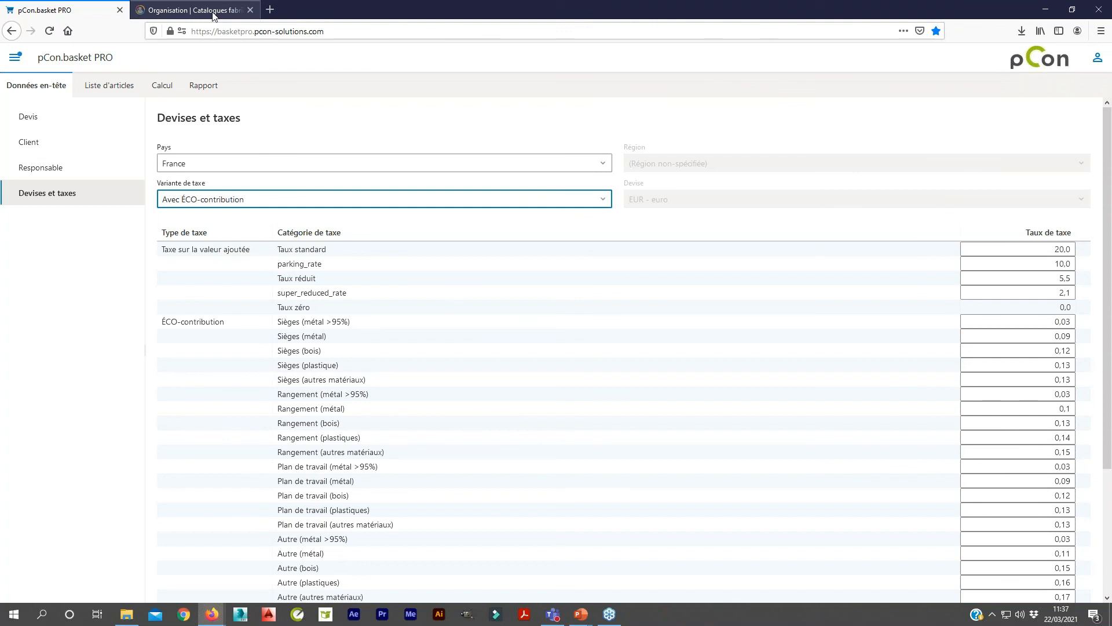
# Step: Switch to pCon.login and browse the manufacturer catalogues and their approval status
pyautogui.click(192, 10)
pyautogui.scroll(1, 439, 293)
pyautogui.scroll(-5, 439, 293)
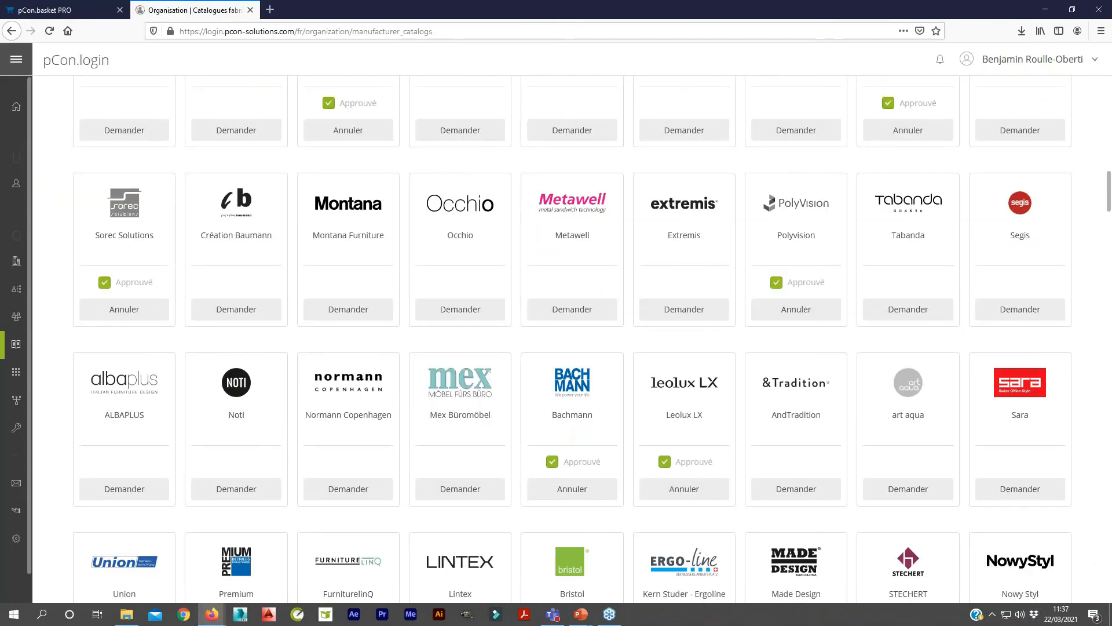
pyautogui.scroll(-7, 440, 296)
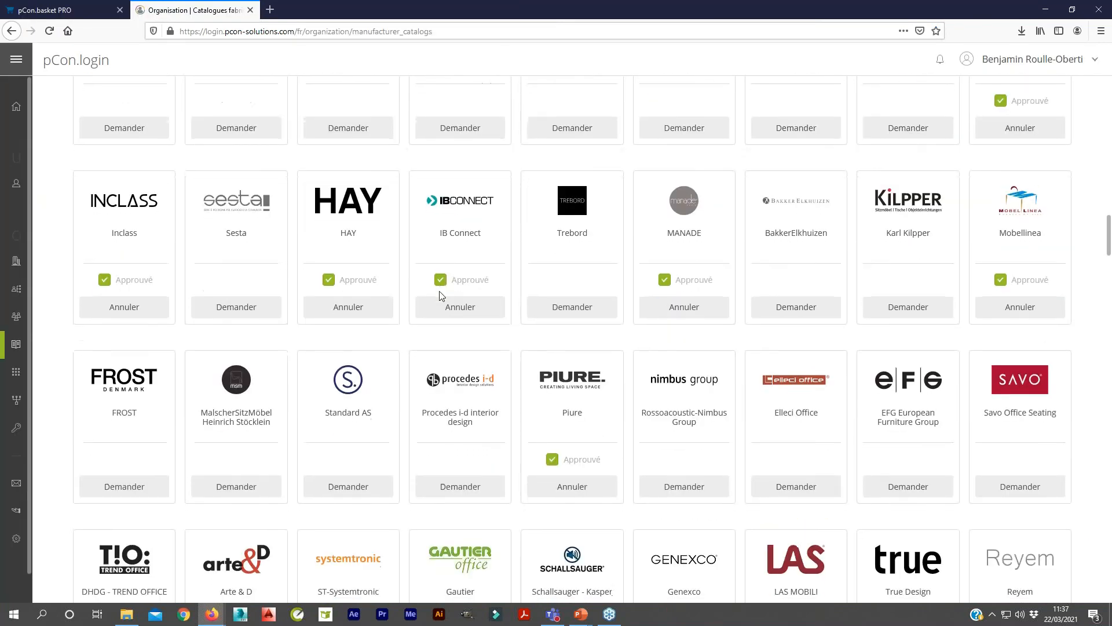
pyautogui.scroll(-2, 441, 297)
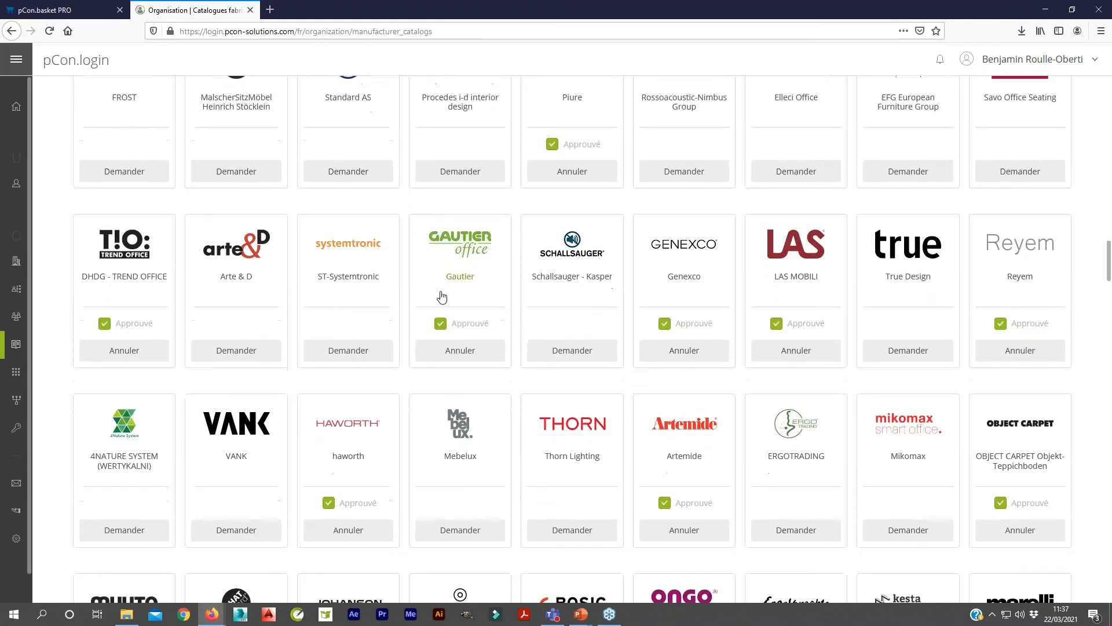
pyautogui.scroll(-6, 442, 297)
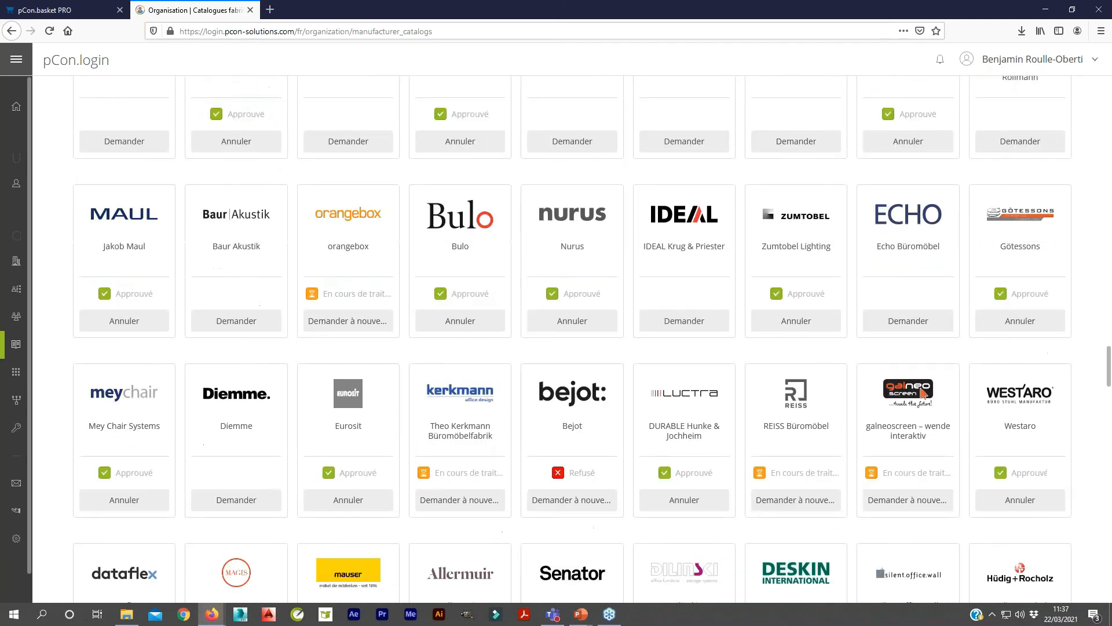
# Step: Look through the remaining manufacturer catalogues down to the end of the list
pyautogui.scroll(-4, 923, 82)
pyautogui.scroll(-5, 1060, 387)
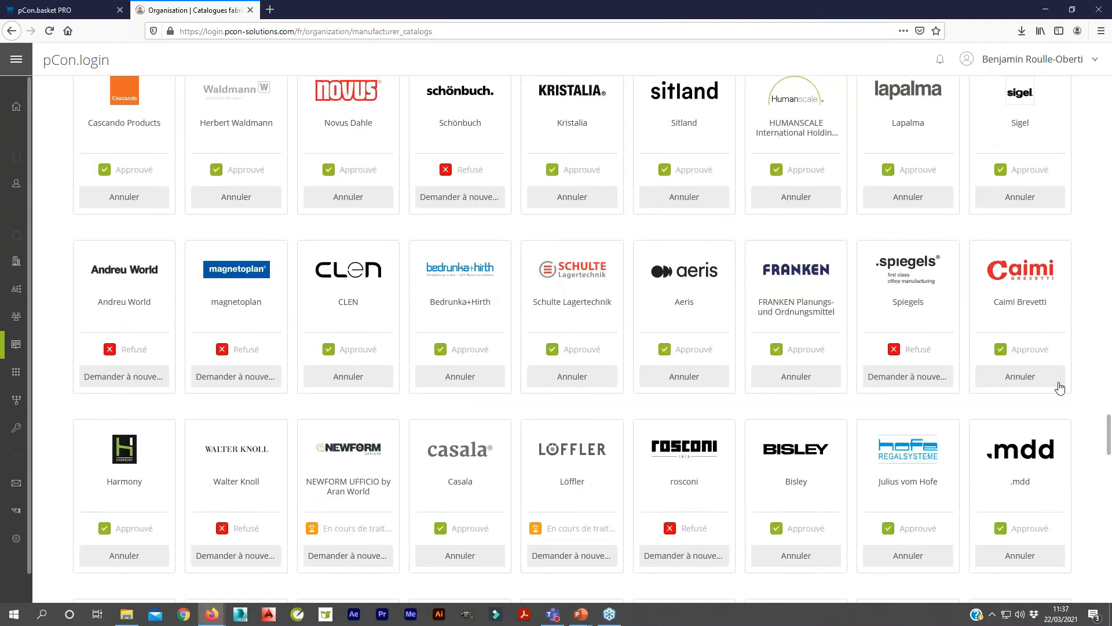
pyautogui.moveTo(1109, 430); pyautogui.dragTo(1110, 535)
pyautogui.scroll(-5, 1071, 476)
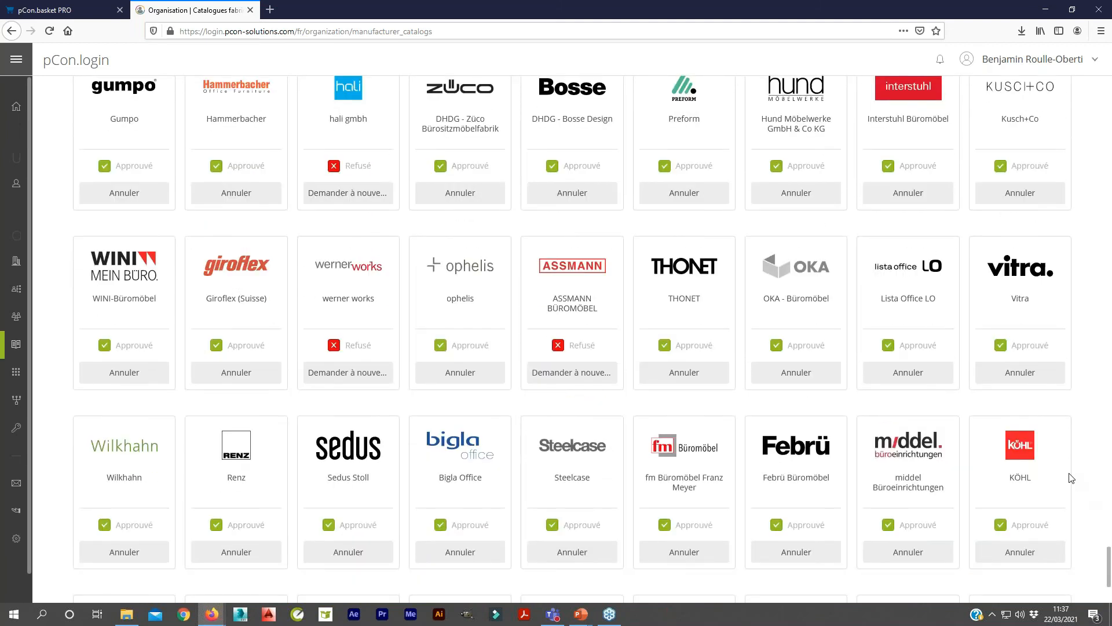
pyautogui.scroll(-3, 1071, 478)
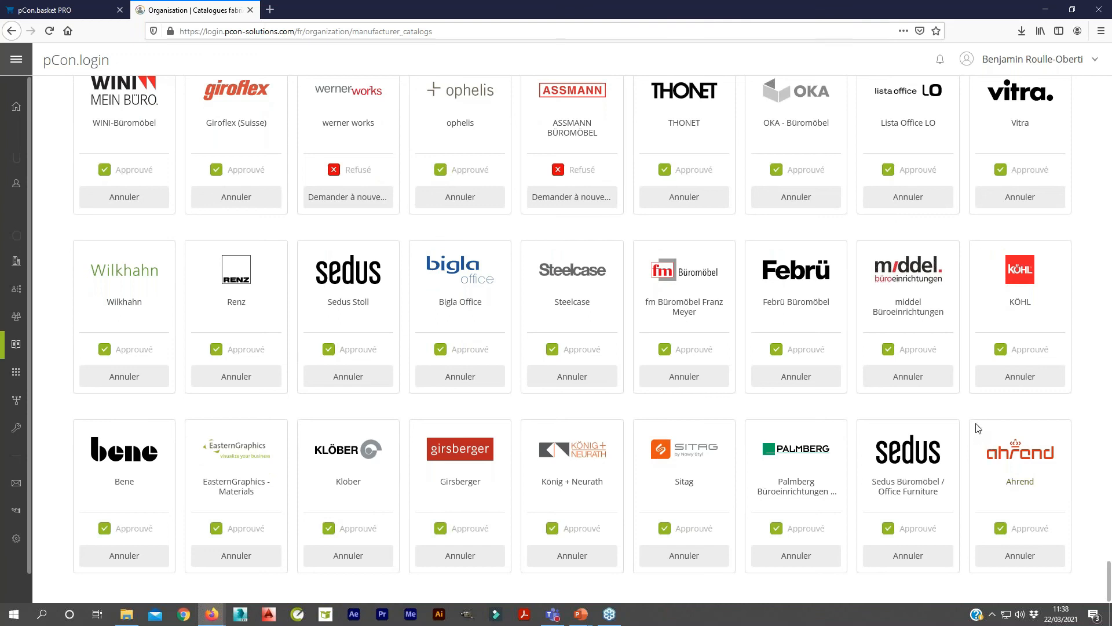
# Step: Review the manufacturer catalogues and their request status again from the end of the list back towards its beginning
pyautogui.scroll(4, 978, 434)
pyautogui.scroll(14, 977, 425)
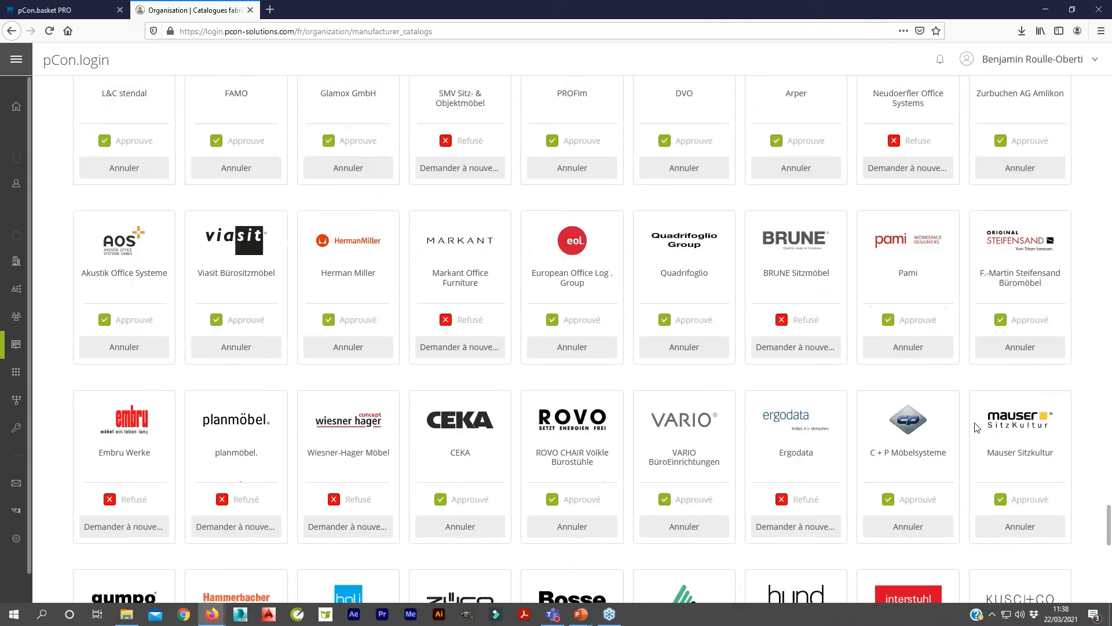
pyautogui.scroll(12, 977, 424)
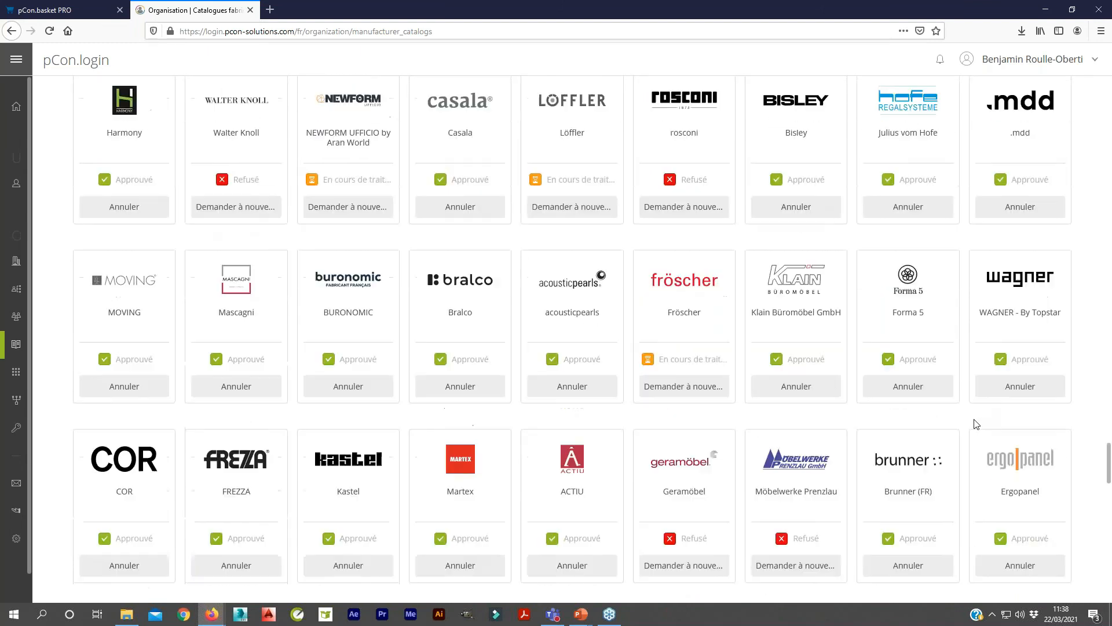
pyautogui.scroll(8, 977, 425)
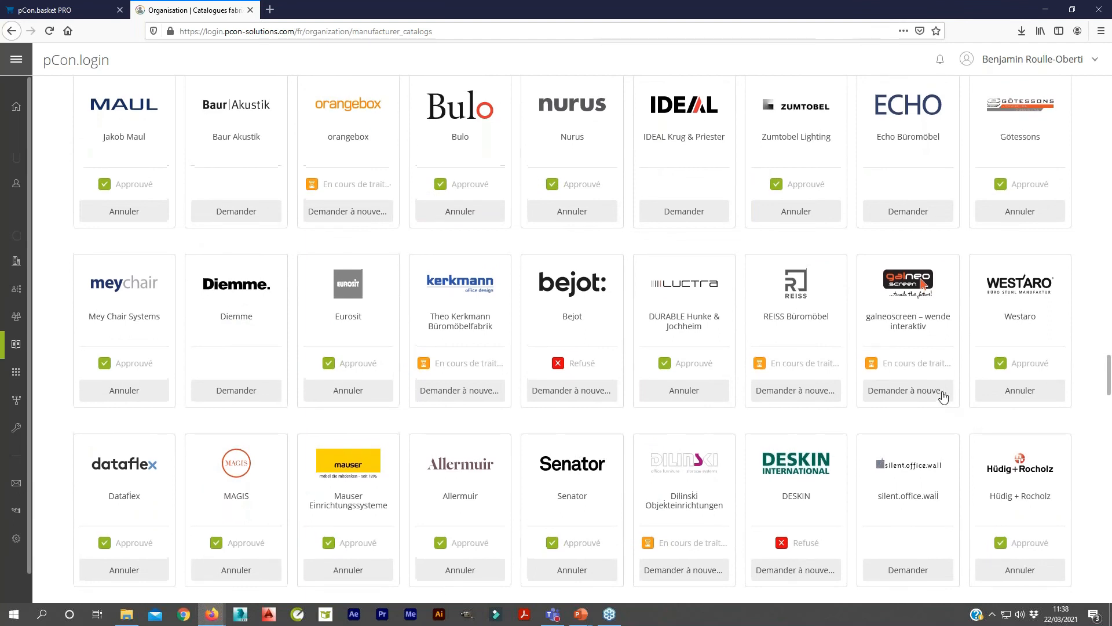
pyautogui.scroll(5, 943, 396)
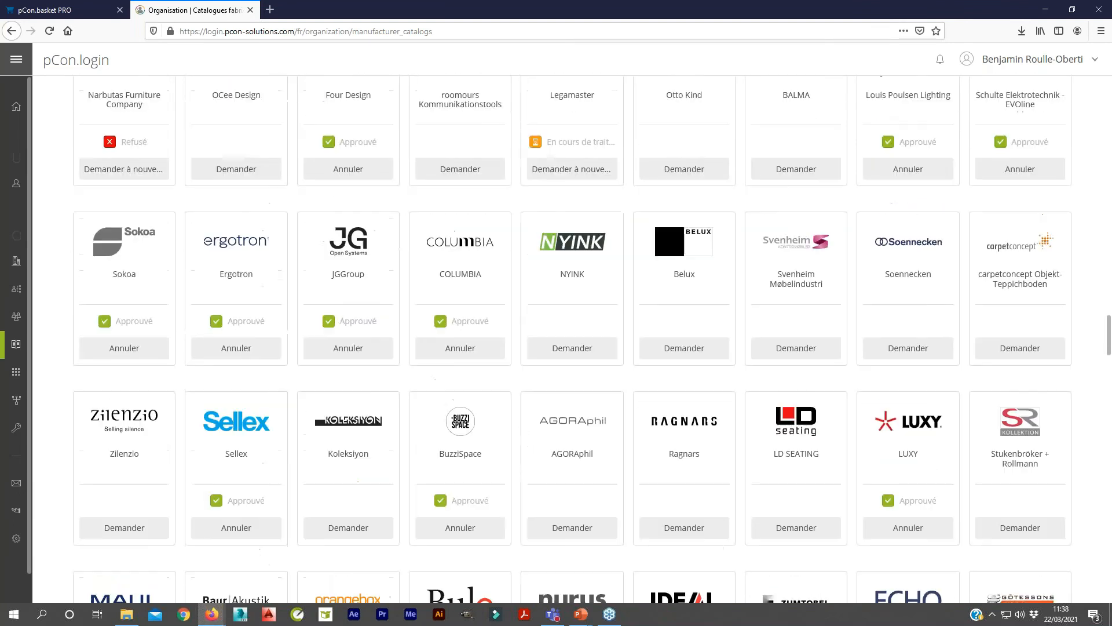
pyautogui.scroll(6, 572, 340)
pyautogui.scroll(4, 573, 341)
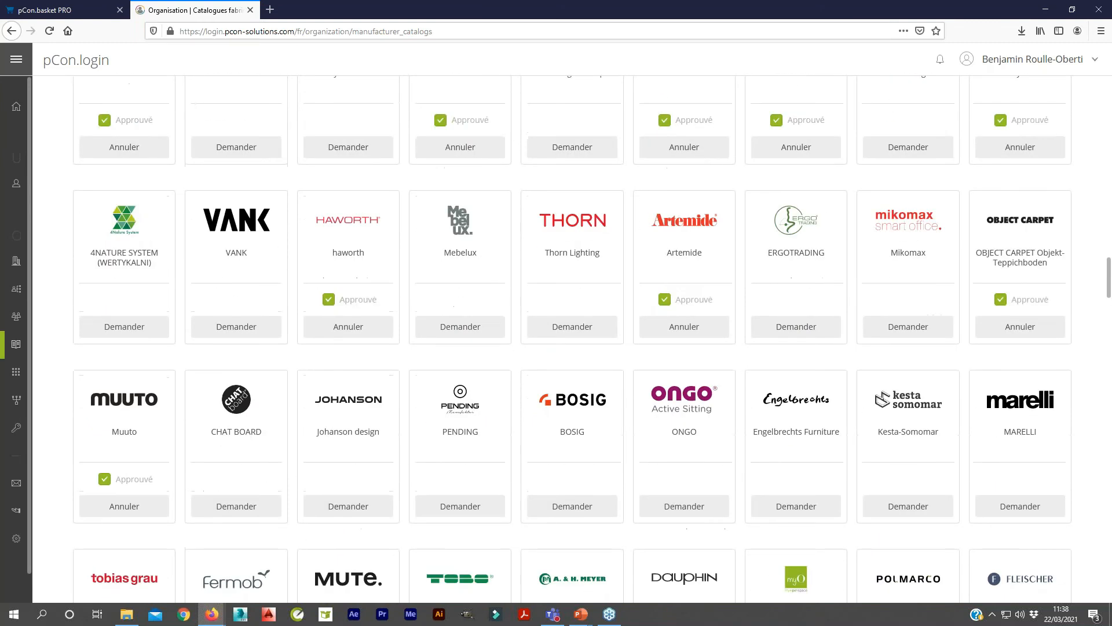
pyautogui.scroll(7, 573, 341)
pyautogui.scroll(8, 572, 341)
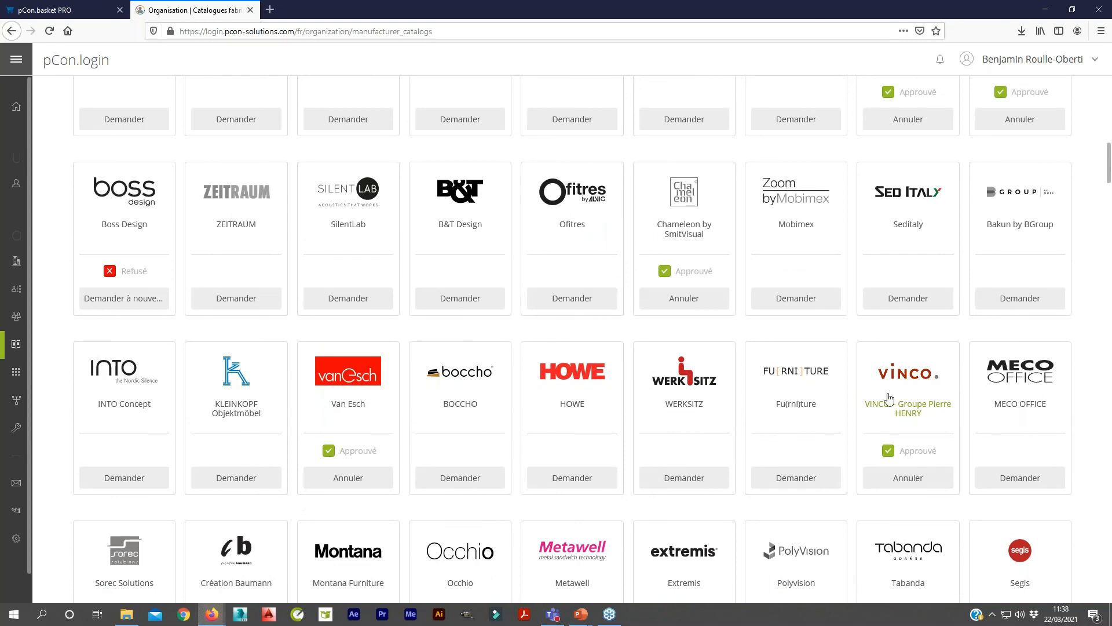
pyautogui.scroll(5, 886, 400)
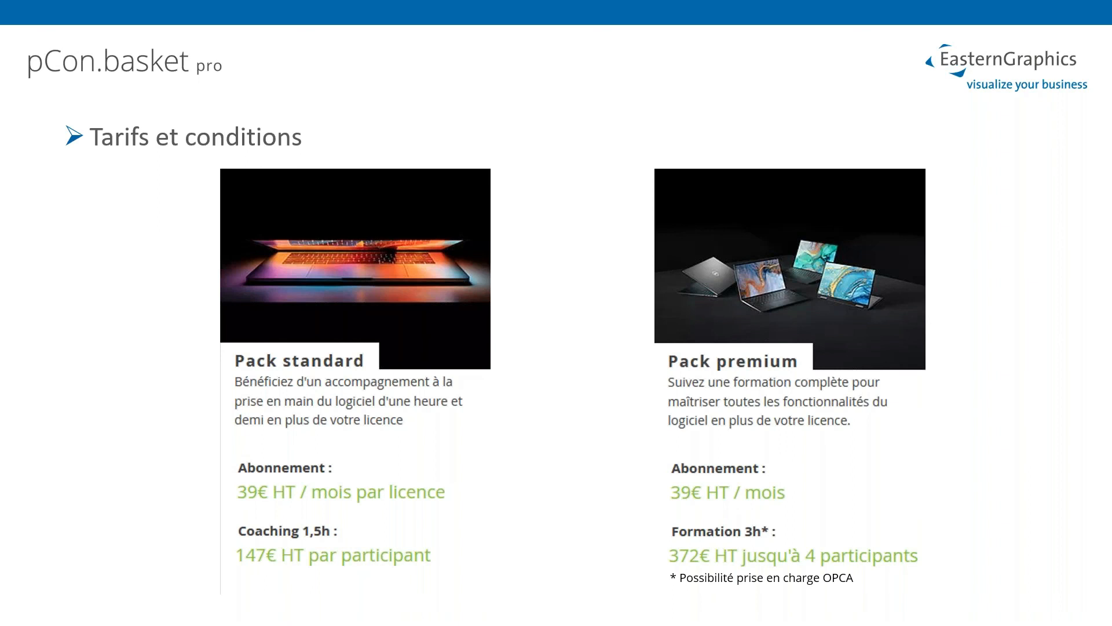
pyautogui.press('Right')
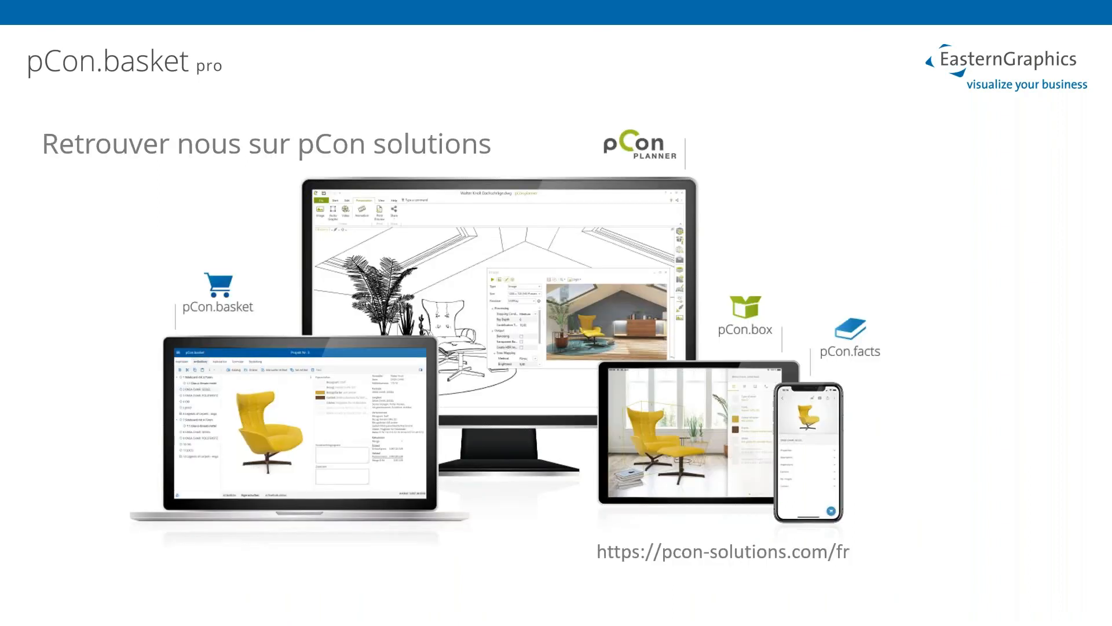